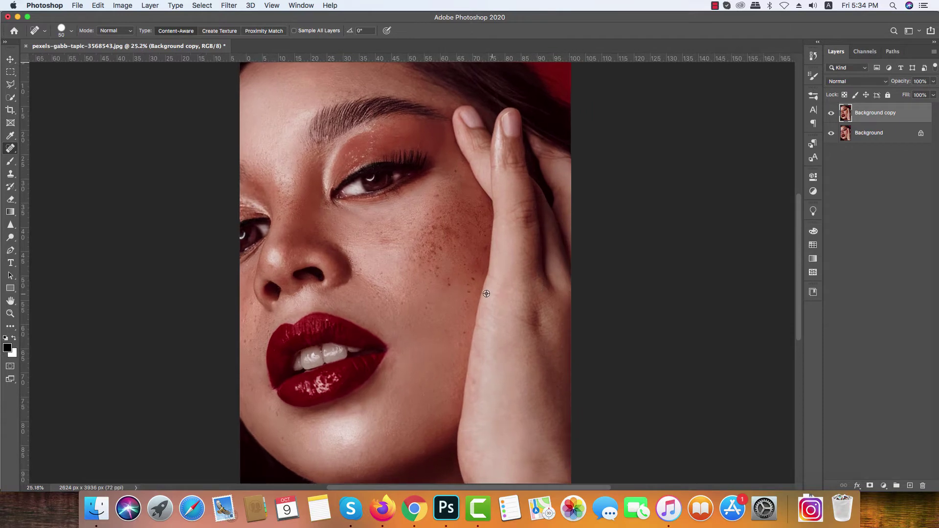
Remove the small dark spots on the cheek beside the mouth corner with the 50 px Spot Healing Brush
{"action": "scroll", "coordinate": [436, 348], "scroll_direction": "up", "scroll_amount": 1}
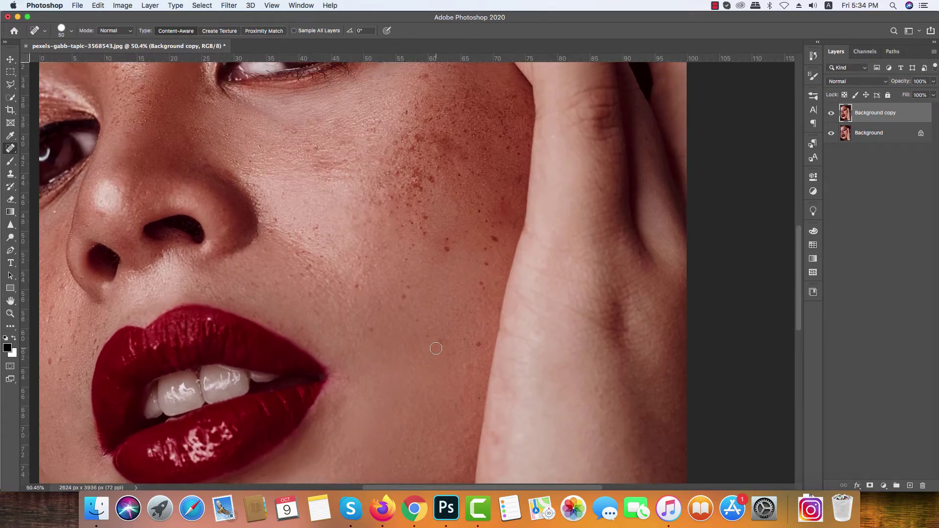
{"action": "scroll", "coordinate": [437, 363], "scroll_direction": "up", "scroll_amount": 4}
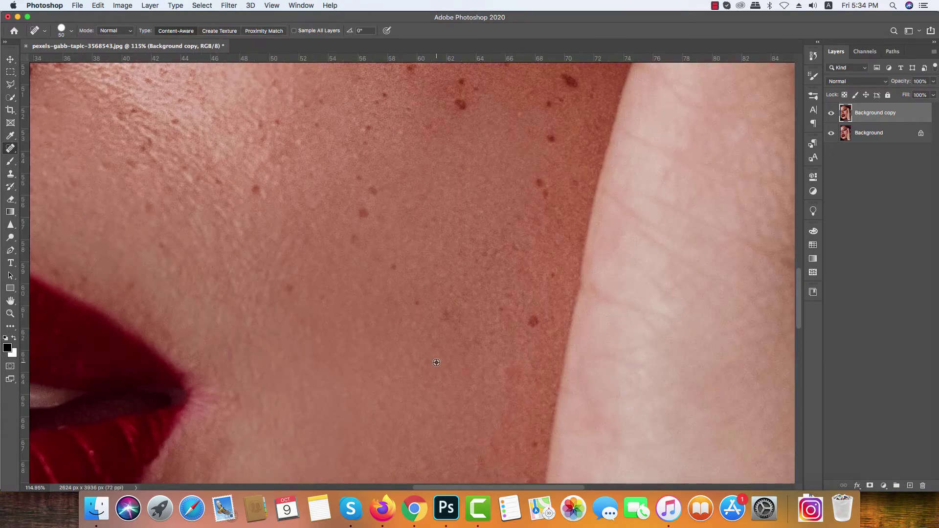
{"action": "left_click", "coordinate": [298, 285]}
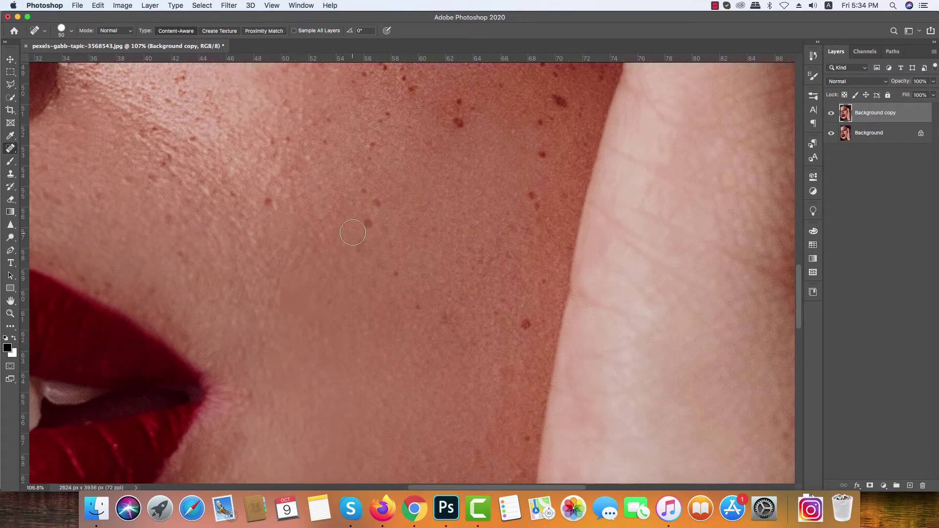
{"action": "left_click", "coordinate": [366, 225]}
{"action": "left_click_drag", "start_coordinate": [362, 249], "coordinate": [372, 248]}
{"action": "left_click", "coordinate": [377, 204]}
{"action": "left_click", "coordinate": [395, 270]}
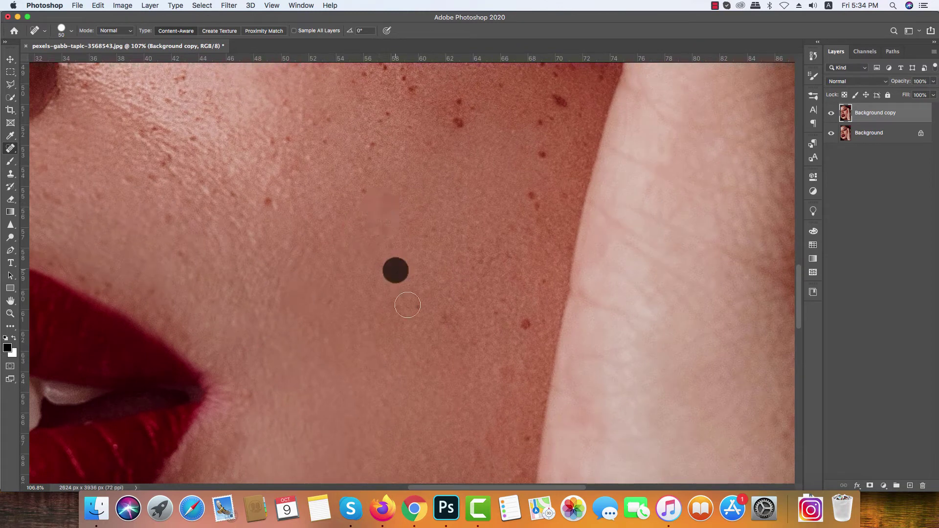
Heal the spots on the lower cheek between the mouth corner and the edge of the hand
{"action": "left_click_drag", "start_coordinate": [418, 308], "coordinate": [425, 324]}
{"action": "left_click", "coordinate": [517, 321]}
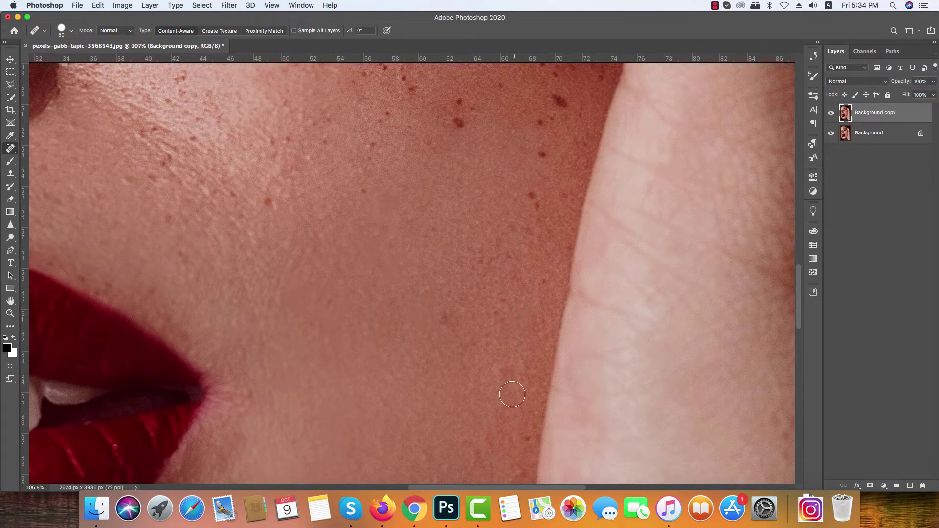
{"action": "left_click", "coordinate": [519, 435]}
{"action": "left_click", "coordinate": [445, 311]}
{"action": "left_click", "coordinate": [533, 200]}
Heal the dark moles in the middle of the cheek, above the area level with the upper lip
{"action": "mouse_move", "coordinate": [469, 271]}
{"action": "left_mouse_down"}
{"action": "mouse_move", "coordinate": [485, 312]}
{"action": "mouse_move", "coordinate": [463, 365]}
{"action": "left_mouse_up"}
{"action": "key", "text": "super+r"}
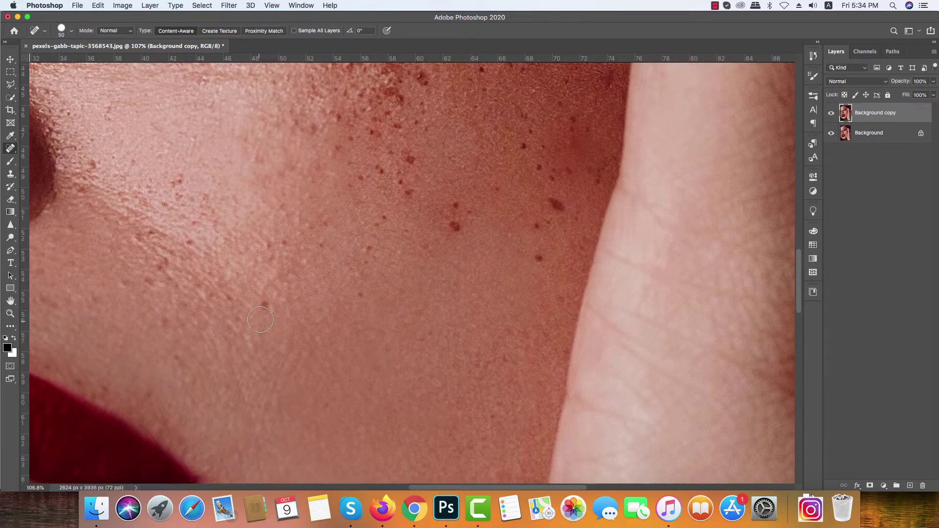
{"action": "left_click", "coordinate": [278, 244]}
{"action": "left_click", "coordinate": [455, 226]}
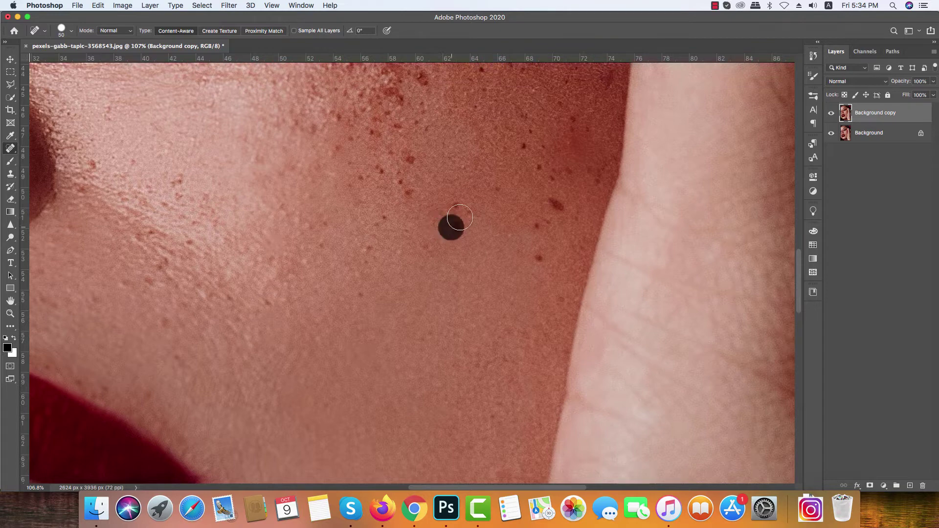
{"action": "left_click", "coordinate": [456, 205]}
Heal the group of dark moles on the cheek right beside the hand
{"action": "left_click", "coordinate": [551, 203]}
{"action": "left_click", "coordinate": [535, 225]}
{"action": "left_click", "coordinate": [538, 255]}
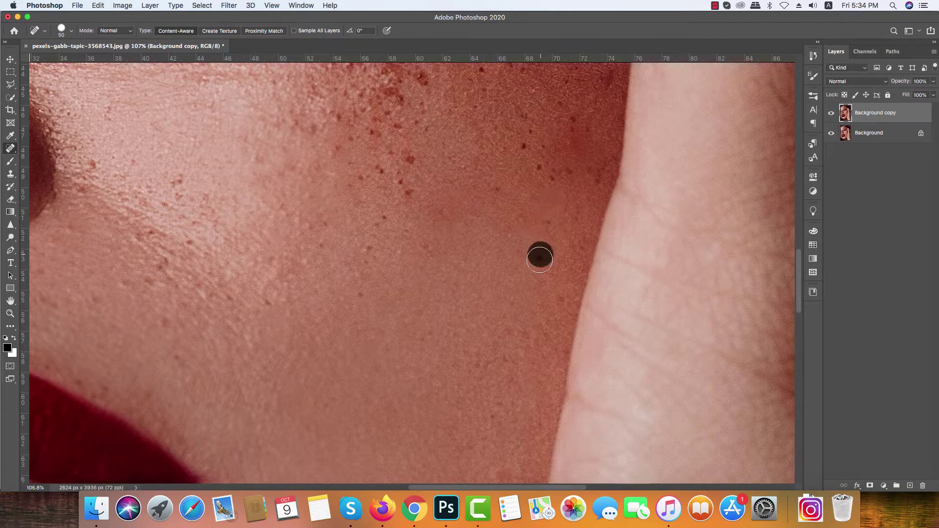
{"action": "left_click", "coordinate": [533, 166]}
{"action": "left_click", "coordinate": [548, 182]}
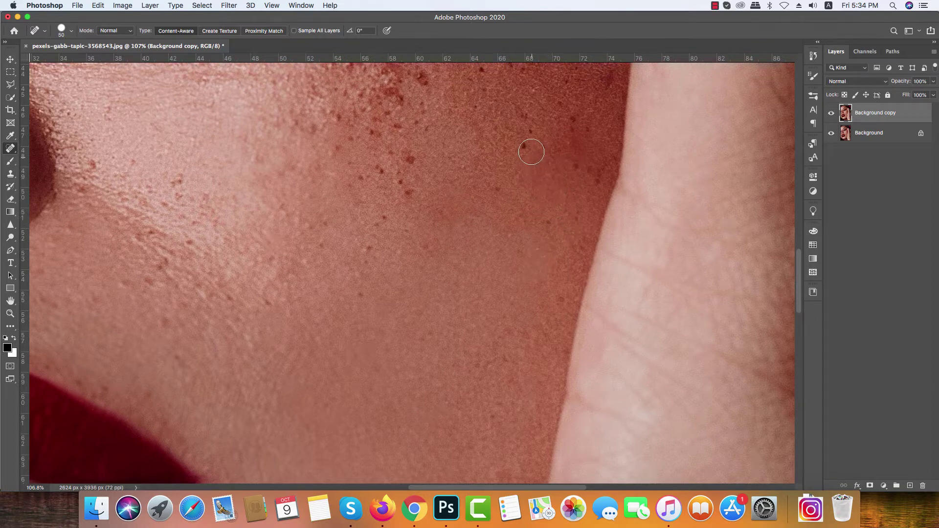
{"action": "left_click", "coordinate": [523, 143]}
Remove the scattered freckles just below the dense freckle patch on the upper cheek
{"action": "left_click_drag", "start_coordinate": [489, 166], "coordinate": [512, 317]}
{"action": "left_click", "coordinate": [430, 343]}
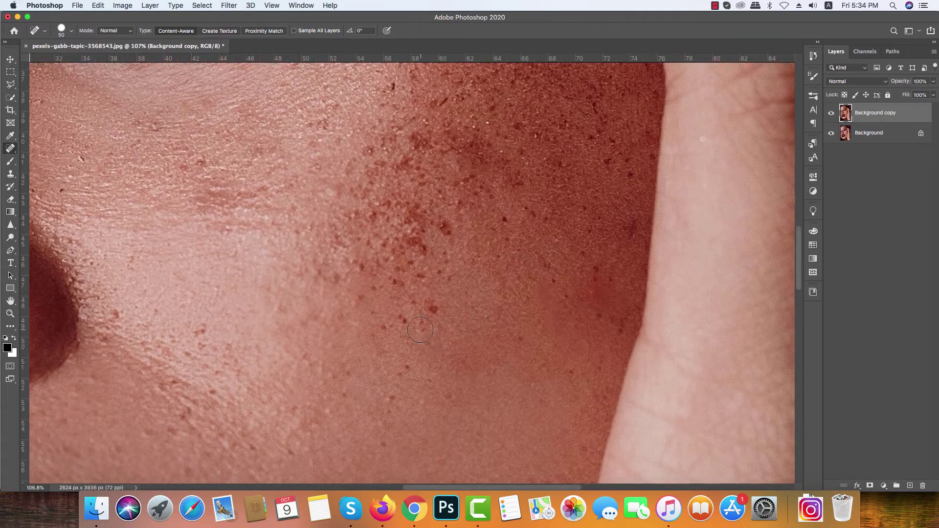
{"action": "left_click", "coordinate": [422, 331]}
{"action": "left_click", "coordinate": [433, 309]}
{"action": "left_click", "coordinate": [403, 318]}
{"action": "left_click", "coordinate": [361, 300]}
{"action": "left_click", "coordinate": [331, 278]}
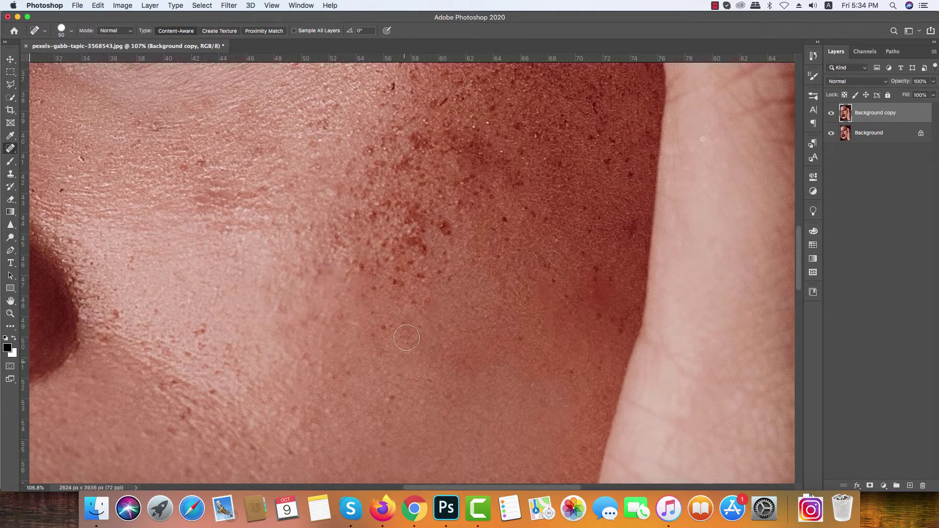
{"action": "left_click", "coordinate": [372, 316]}
Heal the faint spots lower on the cheek, below the freckle patch
{"action": "left_click", "coordinate": [390, 396]}
{"action": "left_click", "coordinate": [383, 442]}
{"action": "left_click", "coordinate": [339, 396]}
{"action": "left_click", "coordinate": [343, 379]}
{"action": "left_click", "coordinate": [291, 455]}
Heal the small spots along the smile line running down from the nostril
{"action": "left_click", "coordinate": [187, 412]}
{"action": "left_click", "coordinate": [208, 394]}
{"action": "left_click", "coordinate": [234, 417]}
{"action": "left_click", "coordinate": [250, 448]}
{"action": "left_click", "coordinate": [172, 428]}
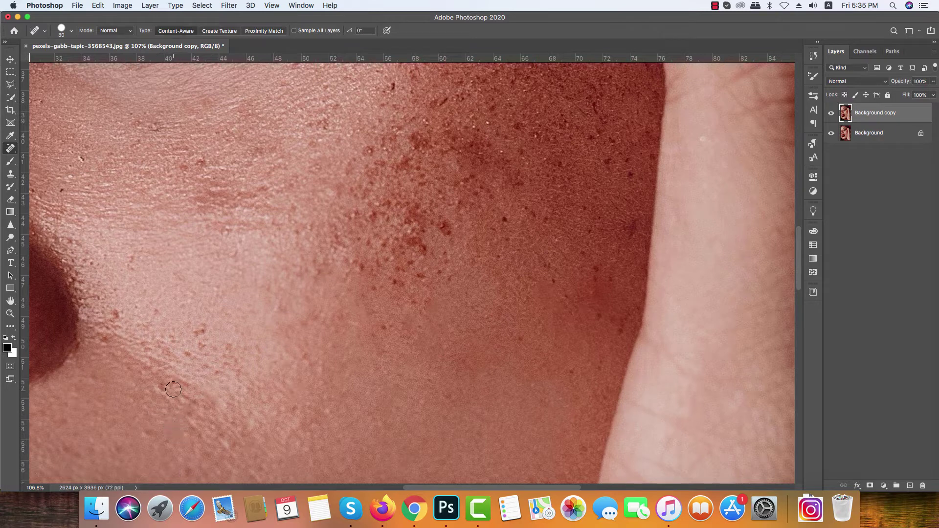
Heal the tiny blemishes on the bright skin beside the nostril with a 30 px healing brush
{"action": "left_click", "coordinate": [197, 333]}
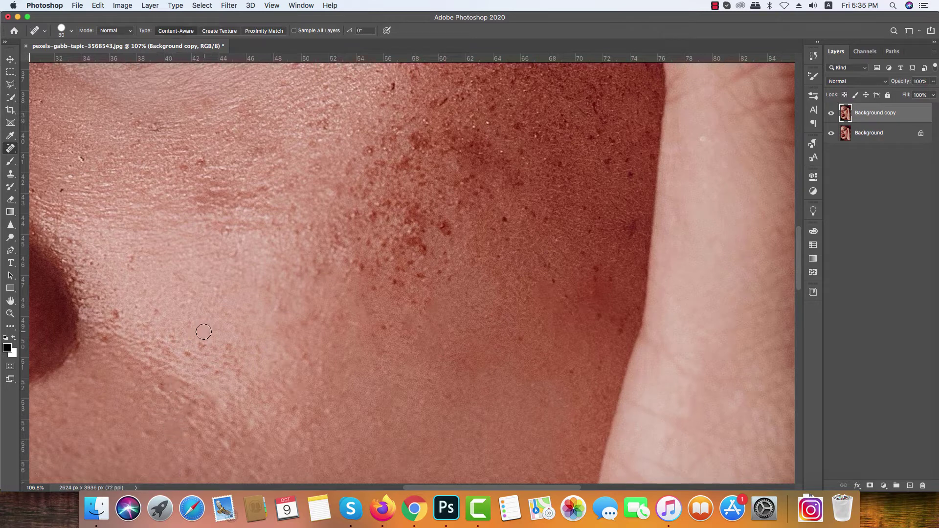
{"action": "left_click", "coordinate": [111, 311]}
{"action": "left_click", "coordinate": [157, 312]}
{"action": "left_click_drag", "start_coordinate": [197, 344], "coordinate": [209, 365]}
Enlarge the healing brush to 45 px and remove the dark freckles in the lower middle of the dense cheek patch
{"action": "scroll", "coordinate": [513, 325], "scroll_direction": "up", "scroll_amount": 2}
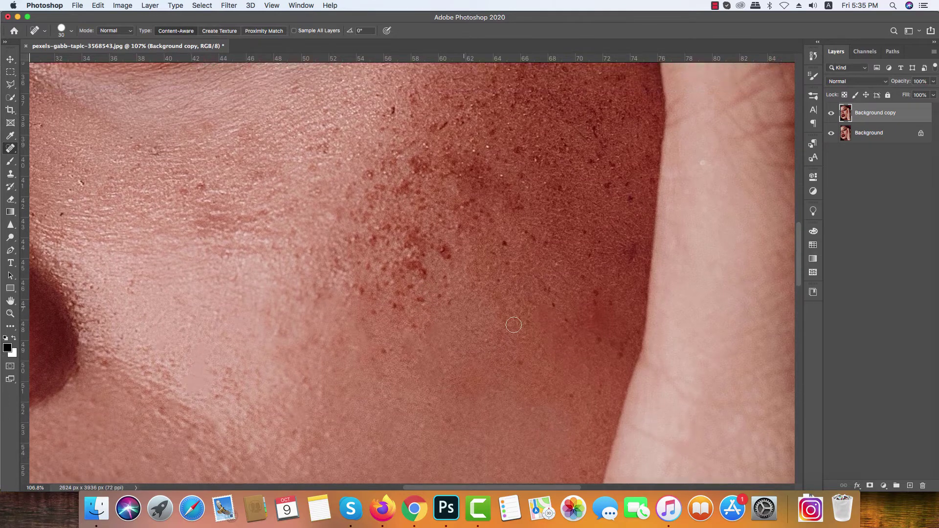
{"action": "key", "text": "bracketright"}
{"action": "scroll", "coordinate": [507, 302], "scroll_direction": "up", "scroll_amount": 2}
{"action": "left_click", "coordinate": [444, 281]}
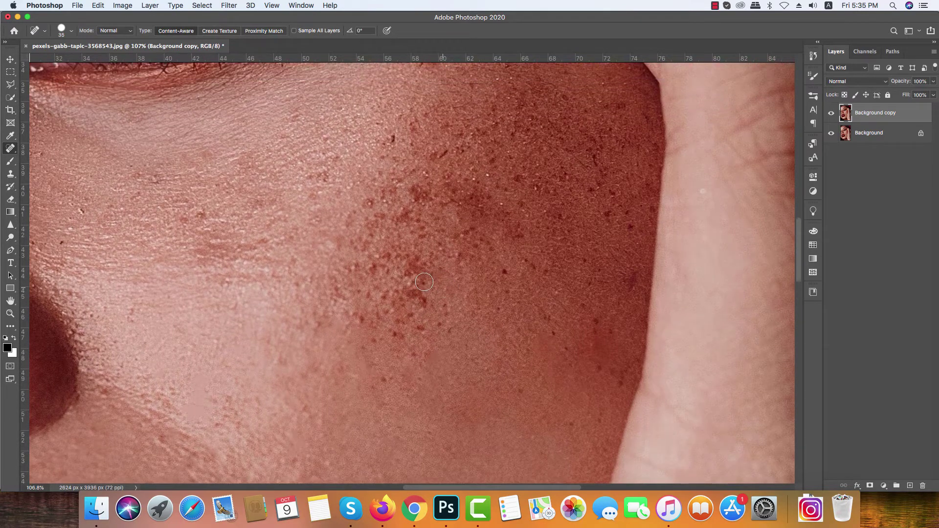
{"action": "left_click", "coordinate": [419, 294]}
{"action": "left_click", "coordinate": [417, 272]}
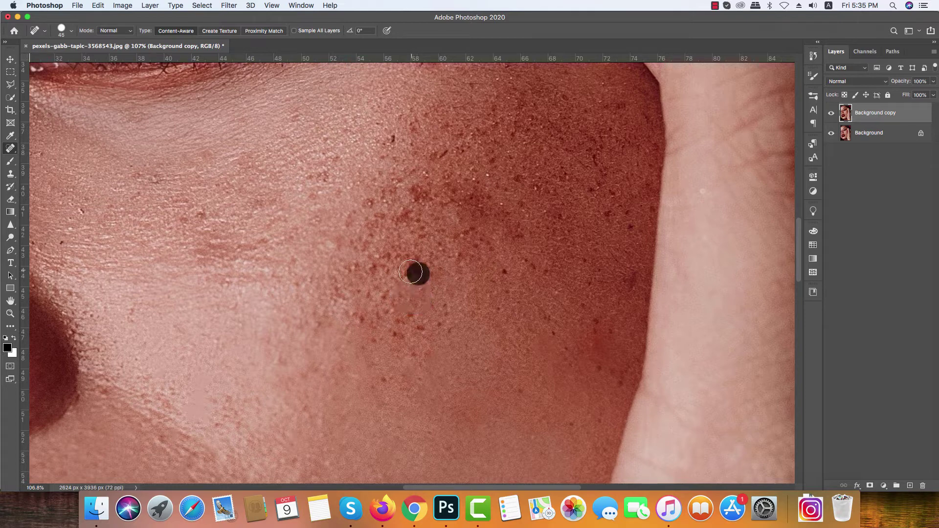
{"action": "left_click", "coordinate": [424, 348]}
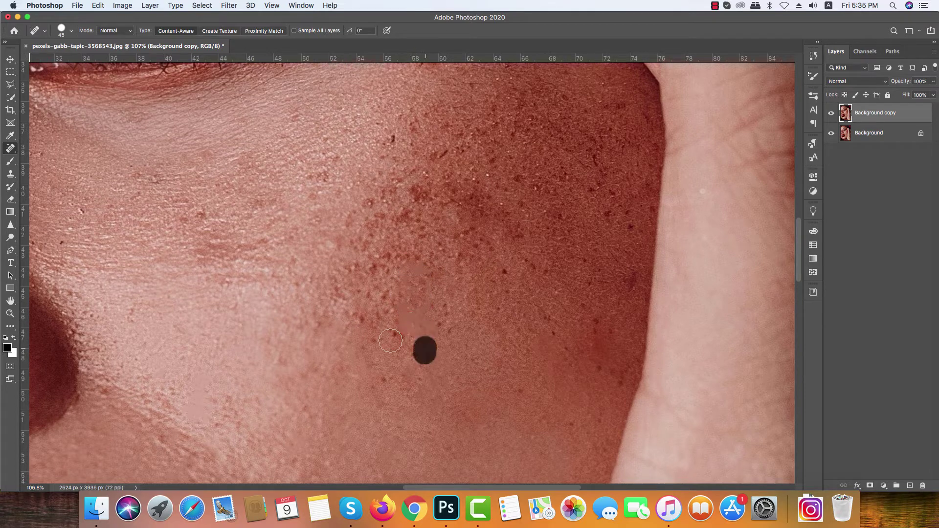
Heal the freckles along the lower, nose-facing edge of the dense cheek patch
{"action": "left_click", "coordinate": [393, 336]}
{"action": "left_click", "coordinate": [360, 319]}
{"action": "left_click", "coordinate": [344, 294]}
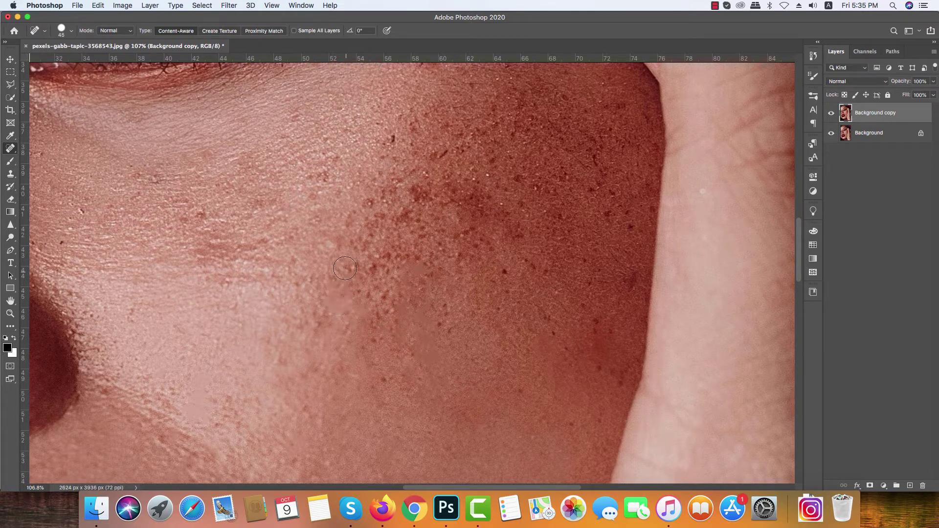
{"action": "left_click", "coordinate": [362, 262]}
{"action": "left_click", "coordinate": [387, 268]}
{"action": "mouse_move", "coordinate": [389, 267]}
{"action": "left_mouse_down"}
{"action": "mouse_move", "coordinate": [396, 274]}
{"action": "mouse_move", "coordinate": [381, 282]}
{"action": "mouse_move", "coordinate": [393, 316]}
{"action": "mouse_move", "coordinate": [365, 285]}
{"action": "mouse_move", "coordinate": [344, 283]}
{"action": "left_mouse_up"}
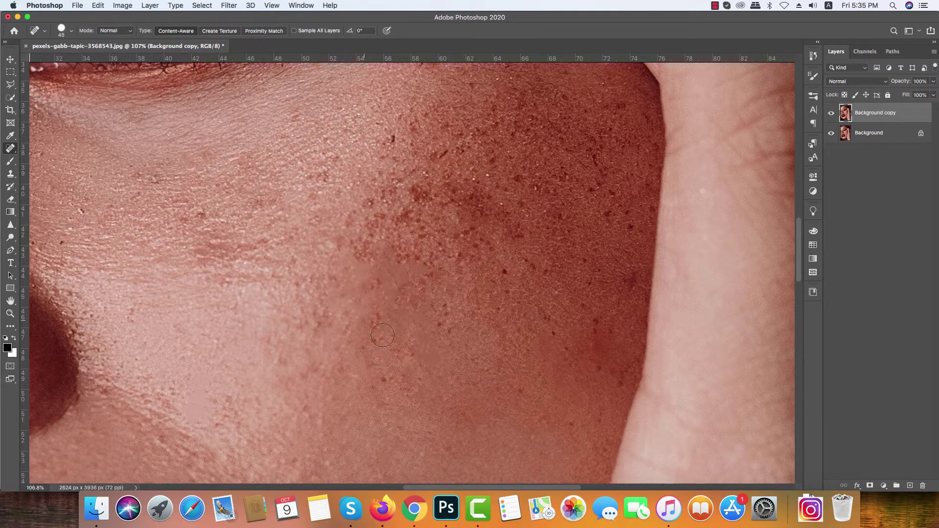
{"action": "left_click_drag", "start_coordinate": [409, 289], "coordinate": [426, 285]}
Remove the isolated dark spots near the hand, under the eye and beyond the eye's outer corner
{"action": "left_click", "coordinate": [596, 320]}
{"action": "left_click", "coordinate": [392, 139]}
{"action": "key", "text": "space"}
{"action": "left_click_drag", "start_coordinate": [321, 173], "coordinate": [466, 423]}
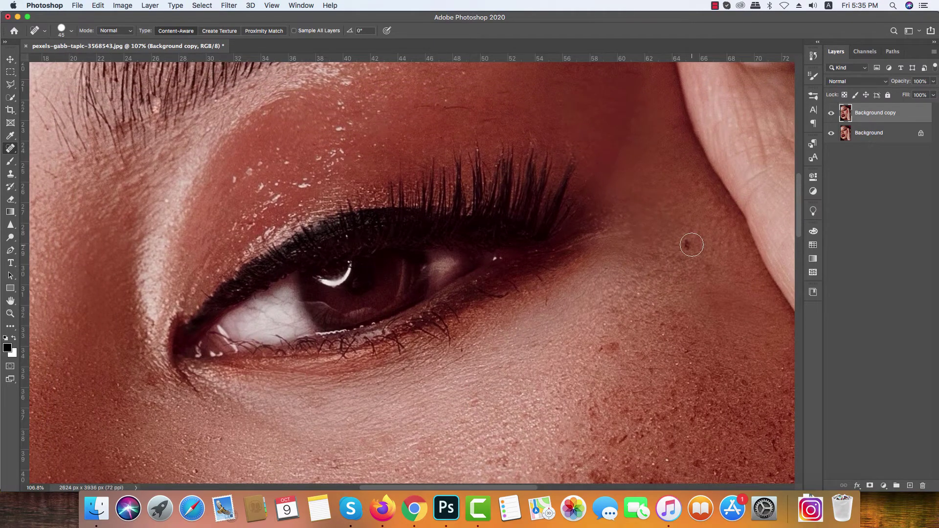
{"action": "left_click", "coordinate": [691, 244]}
Heal the blemishes on the far cheek between the image edge and the lips
{"action": "key", "text": "space"}
{"action": "mouse_move", "coordinate": [233, 290]}
{"action": "left_mouse_down"}
{"action": "mouse_move", "coordinate": [514, 203]}
{"action": "mouse_move", "coordinate": [532, 129]}
{"action": "left_mouse_up"}
{"action": "key", "text": "space"}
{"action": "left_click_drag", "start_coordinate": [289, 460], "coordinate": [445, 170]}
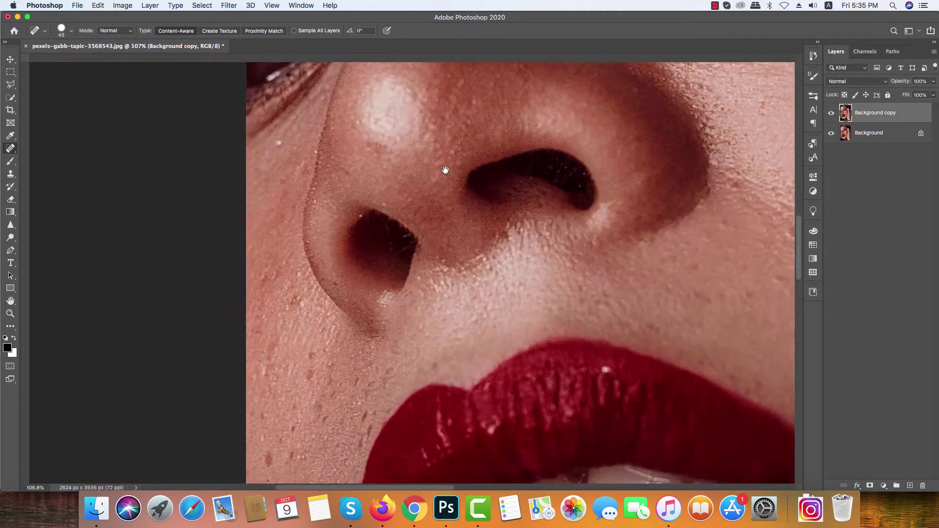
{"action": "left_click", "coordinate": [307, 371]}
{"action": "left_click", "coordinate": [331, 338]}
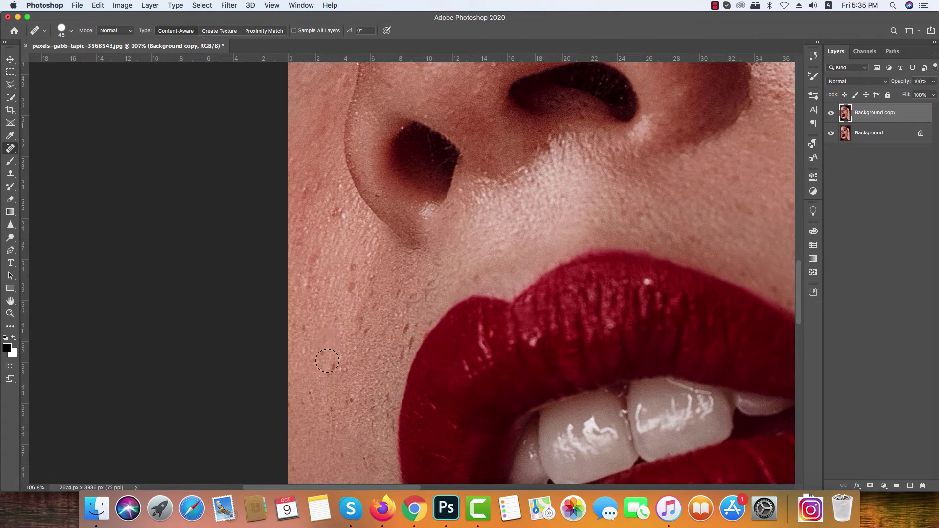
{"action": "left_click", "coordinate": [329, 367]}
Heal the spots on the far cheek below the nostril and beside the upper lip
{"action": "left_click", "coordinate": [352, 281]}
{"action": "left_click", "coordinate": [349, 269]}
{"action": "left_click", "coordinate": [356, 324]}
{"action": "left_click", "coordinate": [371, 308]}
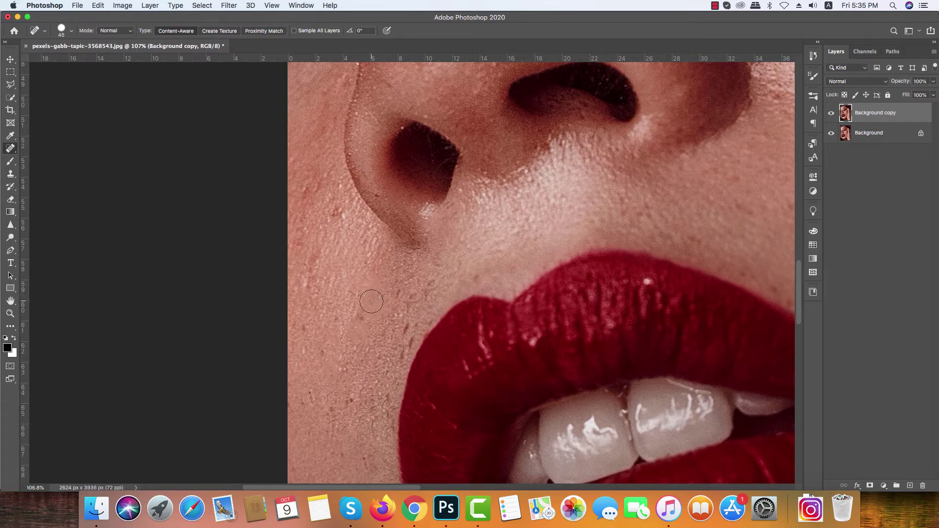
{"action": "left_click", "coordinate": [406, 325]}
{"action": "left_click", "coordinate": [396, 356]}
Heal the remaining spots on the chin, the jaw and the far cheek beside the lips
{"action": "left_click_drag", "start_coordinate": [362, 387], "coordinate": [422, 191]}
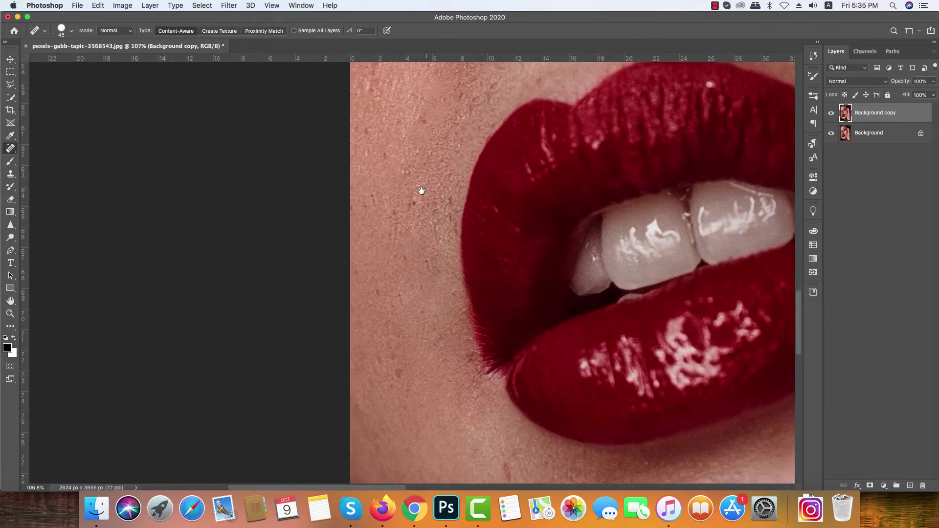
{"action": "left_click", "coordinate": [407, 199]}
{"action": "scroll", "coordinate": [399, 318], "scroll_direction": "down", "scroll_amount": 3}
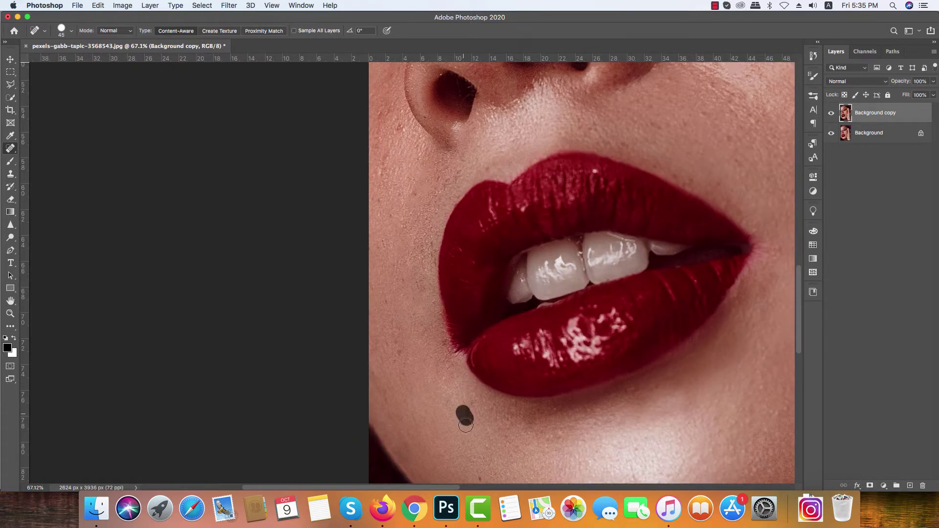
{"action": "left_click_drag", "start_coordinate": [466, 424], "coordinate": [424, 312]}
{"action": "left_click", "coordinate": [466, 413]}
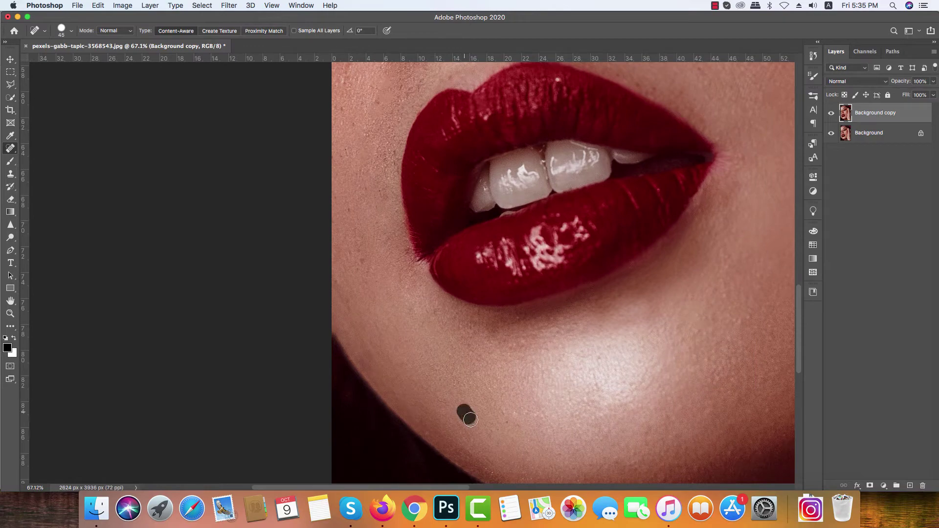
{"action": "left_click", "coordinate": [357, 263]}
{"action": "left_click_drag", "start_coordinate": [360, 234], "coordinate": [353, 254]}
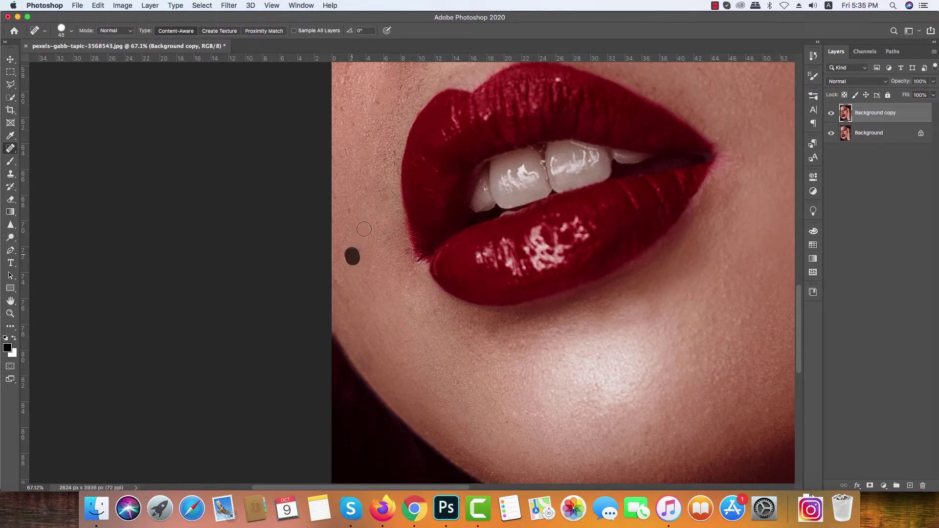
{"action": "left_click", "coordinate": [343, 207]}
Heal the leftover marks on the near cheek below the freckle patch and one beside the hand
{"action": "left_click_drag", "start_coordinate": [454, 308], "coordinate": [303, 161]}
{"action": "scroll", "coordinate": [416, 361], "scroll_direction": "up", "scroll_amount": 10}
{"action": "scroll", "coordinate": [415, 360], "scroll_direction": "right", "scroll_amount": 6}
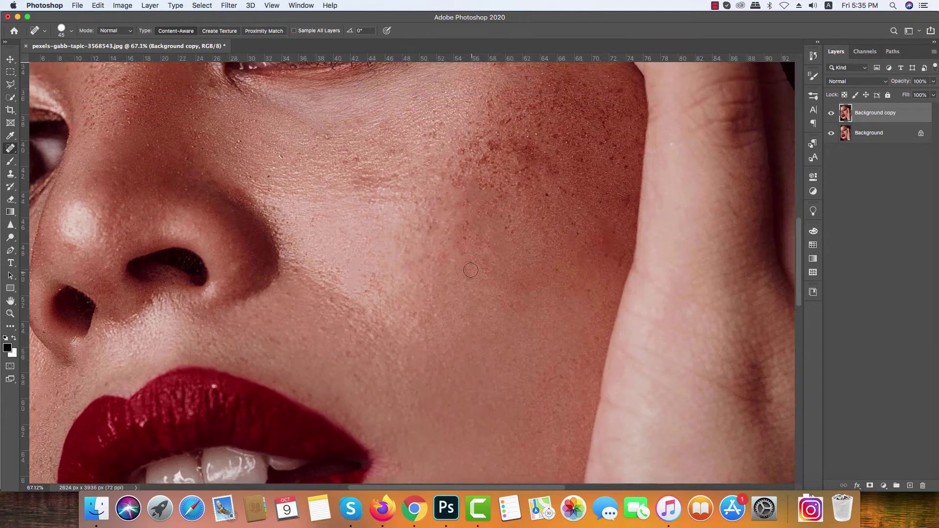
{"action": "left_click_drag", "start_coordinate": [469, 263], "coordinate": [472, 275]}
{"action": "left_click", "coordinate": [465, 235]}
{"action": "left_click_drag", "start_coordinate": [466, 220], "coordinate": [467, 236]}
{"action": "left_click", "coordinate": [627, 197]}
Heal the remaining spots on the skin under the near eye and along the side of the nose
{"action": "scroll", "coordinate": [558, 314], "scroll_direction": "up", "scroll_amount": 6}
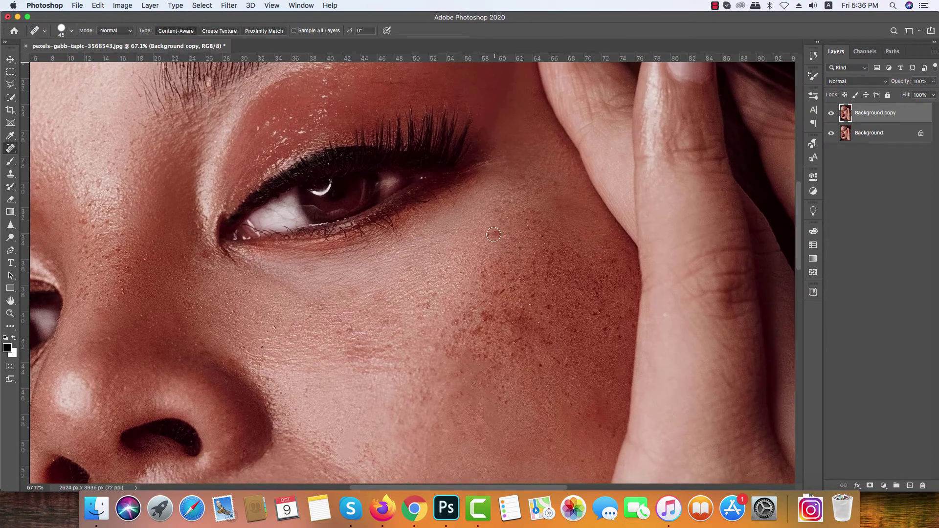
{"action": "left_click", "coordinate": [494, 234]}
{"action": "left_click", "coordinate": [351, 328]}
{"action": "left_click", "coordinate": [352, 351]}
{"action": "left_click", "coordinate": [244, 295]}
{"action": "left_click", "coordinate": [279, 360]}
{"action": "left_click", "coordinate": [266, 350]}
{"action": "left_click", "coordinate": [297, 351]}
{"action": "mouse_move", "coordinate": [353, 389]}
{"action": "left_mouse_down"}
{"action": "mouse_move", "coordinate": [414, 472]}
{"action": "mouse_move", "coordinate": [384, 496]}
{"action": "mouse_move", "coordinate": [341, 404]}
{"action": "left_mouse_up"}
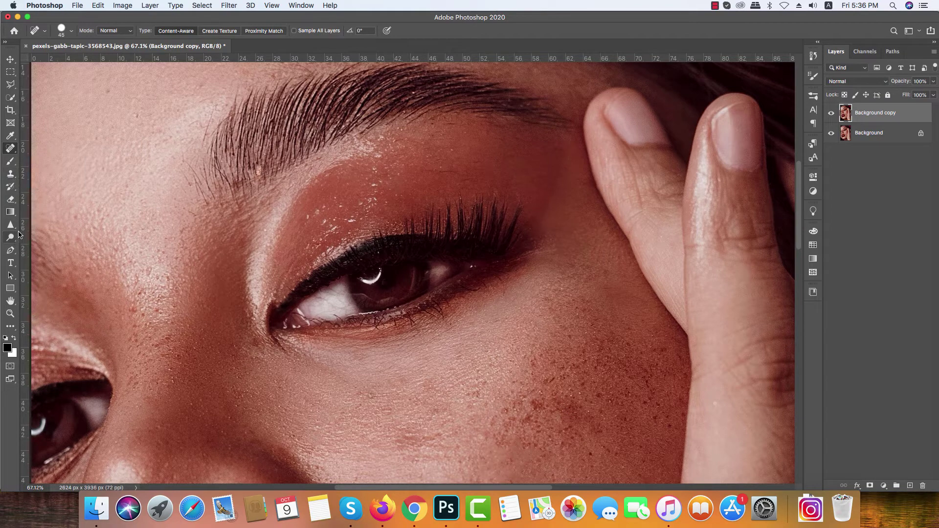
Switch to the Mixer Brush and blend the dense freckles on the upper cheek with a 300 px brush
{"action": "left_click", "coordinate": [10, 160]}
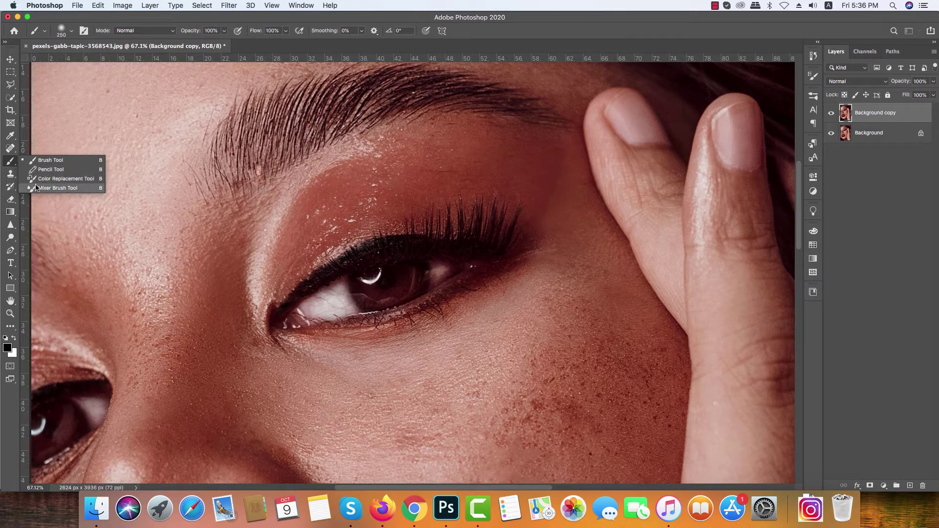
{"action": "left_click", "coordinate": [58, 187]}
{"action": "scroll", "coordinate": [349, 254], "scroll_direction": "down", "scroll_amount": 10}
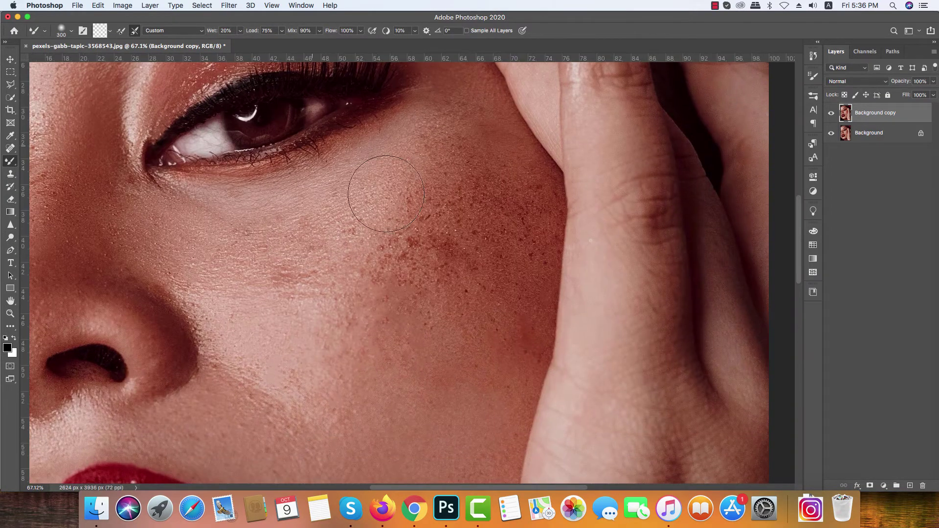
{"action": "mouse_move", "coordinate": [403, 245]}
{"action": "left_mouse_down"}
{"action": "mouse_move", "coordinate": [422, 250]}
{"action": "mouse_move", "coordinate": [424, 211]}
{"action": "mouse_move", "coordinate": [392, 250]}
{"action": "mouse_move", "coordinate": [424, 234]}
{"action": "mouse_move", "coordinate": [422, 203]}
{"action": "mouse_move", "coordinate": [444, 209]}
{"action": "left_mouse_up"}
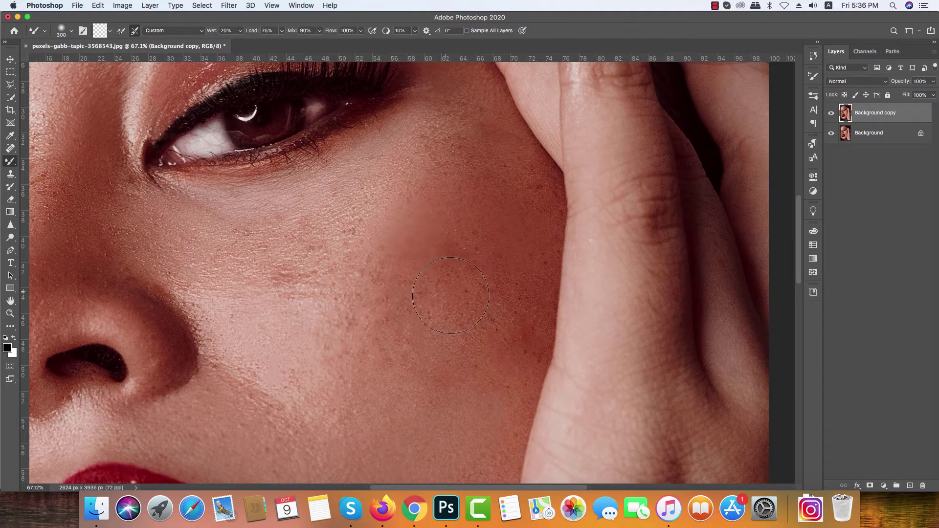
Reduce the Mixer Brush to 175 px and blend the remaining freckles across the cheek between nose and hand
{"action": "key", "text": "bracketleft"}
{"action": "scroll", "coordinate": [438, 264], "scroll_direction": "down", "scroll_amount": 3}
{"action": "mouse_move", "coordinate": [435, 244]}
{"action": "left_mouse_down"}
{"action": "mouse_move", "coordinate": [422, 286]}
{"action": "mouse_move", "coordinate": [436, 287]}
{"action": "mouse_move", "coordinate": [464, 273]}
{"action": "mouse_move", "coordinate": [482, 241]}
{"action": "mouse_move", "coordinate": [498, 276]}
{"action": "mouse_move", "coordinate": [509, 293]}
{"action": "left_mouse_up"}
{"action": "key", "text": "bracketleft"}
{"action": "key", "text": "bracketleft"}
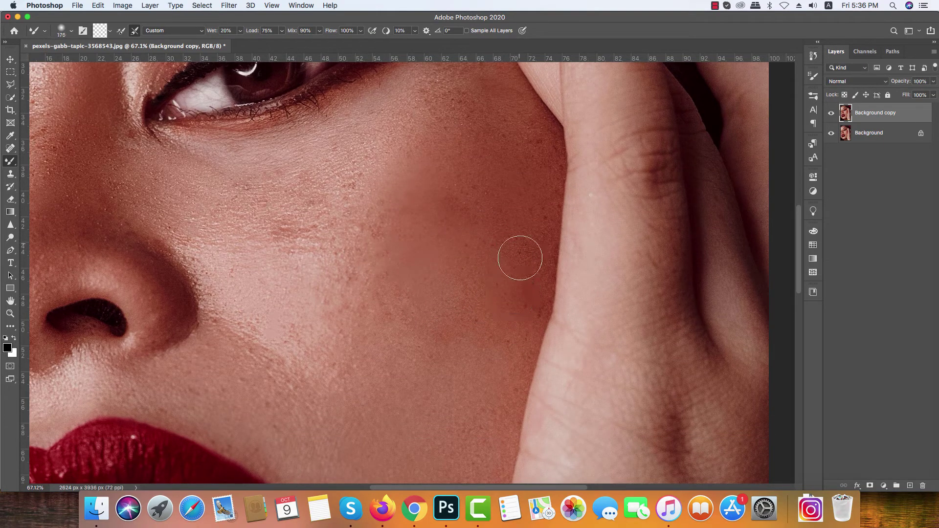
{"action": "mouse_move", "coordinate": [491, 226]}
{"action": "left_mouse_down"}
{"action": "mouse_move", "coordinate": [466, 190]}
{"action": "mouse_move", "coordinate": [466, 82]}
{"action": "mouse_move", "coordinate": [449, 121]}
{"action": "mouse_move", "coordinate": [389, 188]}
{"action": "left_mouse_up"}
{"action": "mouse_move", "coordinate": [365, 269]}
{"action": "left_mouse_down"}
{"action": "mouse_move", "coordinate": [366, 294]}
{"action": "mouse_move", "coordinate": [422, 312]}
{"action": "left_mouse_up"}
Reduce the Mixer Brush to 90 px and blend the leftover freckles on the cheek beside the hand
{"action": "key", "text": "bracketleft"}
{"action": "key", "text": "bracketleft"}
{"action": "key", "text": "bracketleft"}
{"action": "key", "text": "bracketleft"}
{"action": "scroll", "coordinate": [492, 196], "scroll_direction": "down", "scroll_amount": 5}
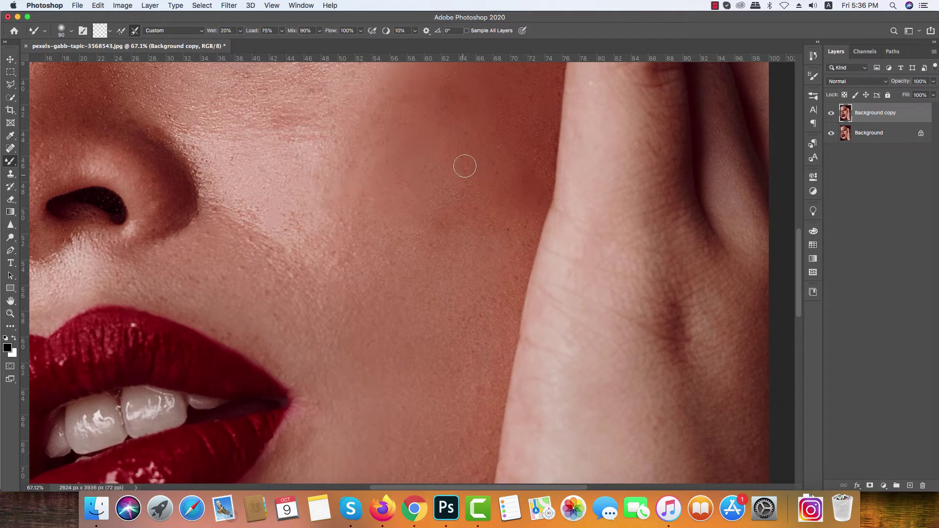
{"action": "scroll", "coordinate": [466, 185], "scroll_direction": "down", "scroll_amount": 8}
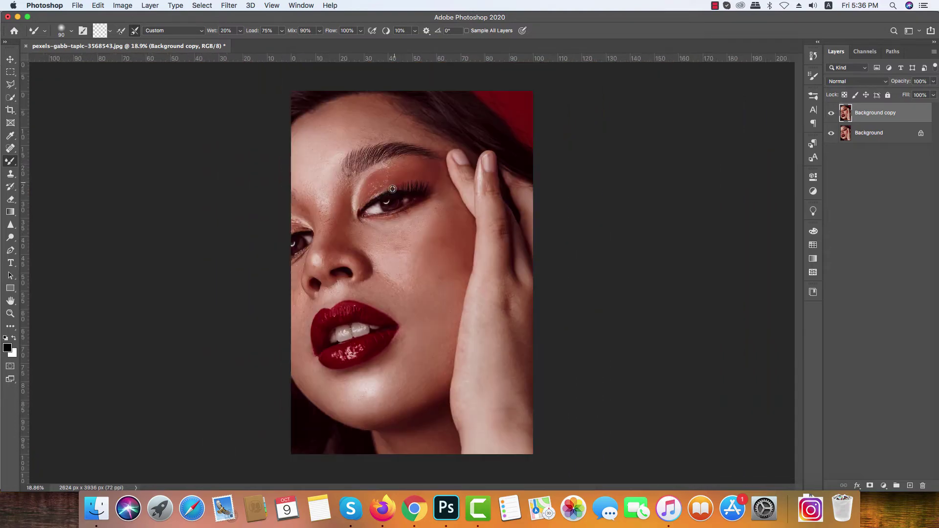
Enlarge the Mixer Brush to 300 px and smooth the upper cheek between the near eye and the hand
{"action": "scroll", "coordinate": [394, 274], "scroll_direction": "up", "scroll_amount": 6}
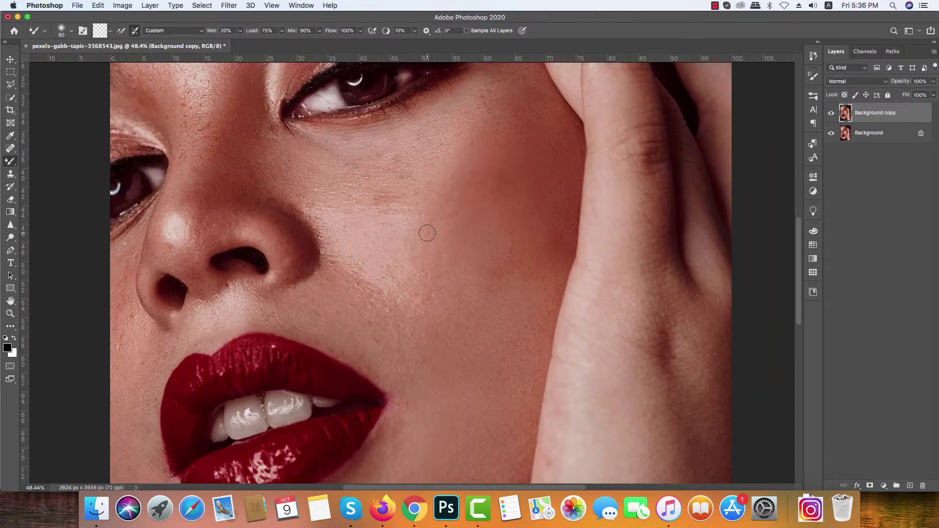
{"action": "key", "text": "bracketright"}
{"action": "key", "text": "bracketright"}
{"action": "key", "text": "bracketright"}
{"action": "key", "text": "bracketright"}
{"action": "key", "text": "bracketright"}
{"action": "key", "text": "bracketright"}
{"action": "mouse_move", "coordinate": [480, 158]}
{"action": "left_mouse_down"}
{"action": "mouse_move", "coordinate": [427, 219]}
{"action": "mouse_move", "coordinate": [457, 210]}
{"action": "mouse_move", "coordinate": [447, 241]}
{"action": "mouse_move", "coordinate": [492, 203]}
{"action": "mouse_move", "coordinate": [494, 167]}
{"action": "mouse_move", "coordinate": [511, 219]}
{"action": "mouse_move", "coordinate": [483, 274]}
{"action": "mouse_move", "coordinate": [515, 223]}
{"action": "mouse_move", "coordinate": [507, 292]}
{"action": "mouse_move", "coordinate": [542, 216]}
{"action": "mouse_move", "coordinate": [500, 263]}
{"action": "mouse_move", "coordinate": [530, 197]}
{"action": "left_mouse_up"}
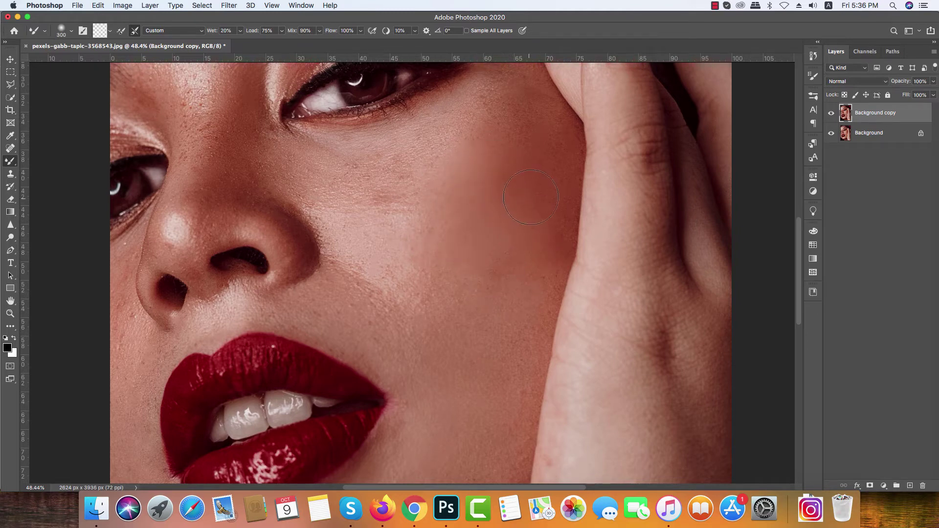
Blend the skin below the outer corner of the near eye with a smaller Mixer Brush, then set it to 175 px
{"action": "key", "text": "bracketleft"}
{"action": "key", "text": "bracketleft"}
{"action": "mouse_move", "coordinate": [502, 102]}
{"action": "left_mouse_down"}
{"action": "mouse_move", "coordinate": [472, 123]}
{"action": "mouse_move", "coordinate": [469, 137]}
{"action": "left_mouse_up"}
{"action": "key", "text": "bracketleft"}
Examine the retouched skin around the forehead, eyes, nose, mouth and cheeks, both close up and on the whole portrait
{"action": "scroll", "coordinate": [194, 194], "scroll_direction": "up", "scroll_amount": 3}
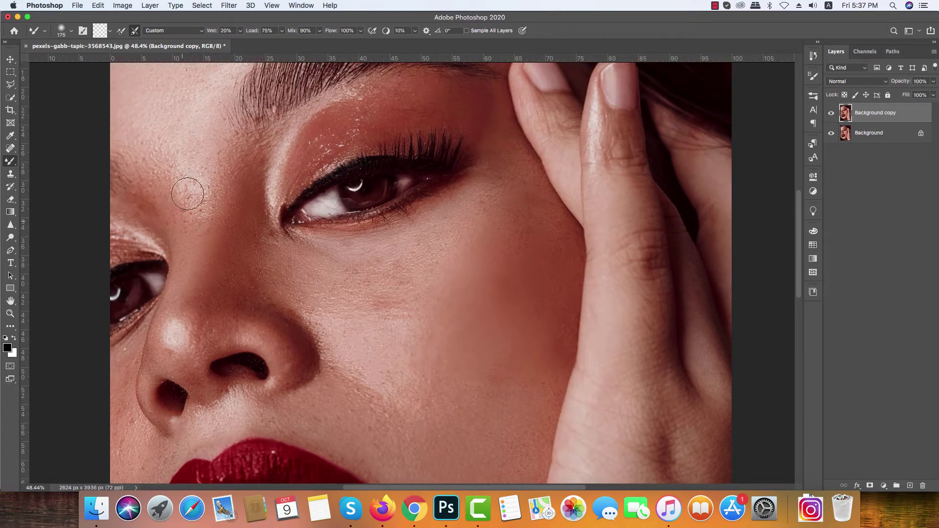
{"action": "scroll", "coordinate": [195, 341], "scroll_direction": "down", "scroll_amount": 2}
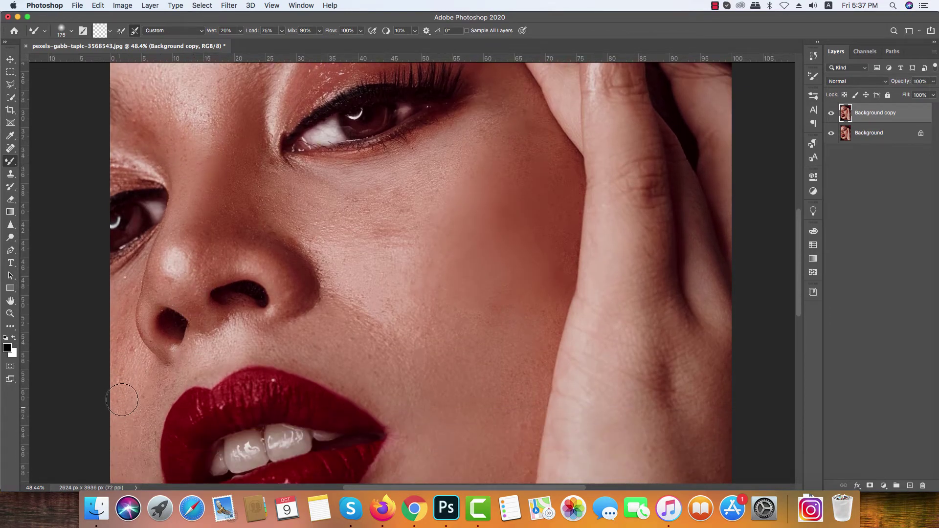
{"action": "scroll", "coordinate": [119, 398], "scroll_direction": "down", "scroll_amount": 3}
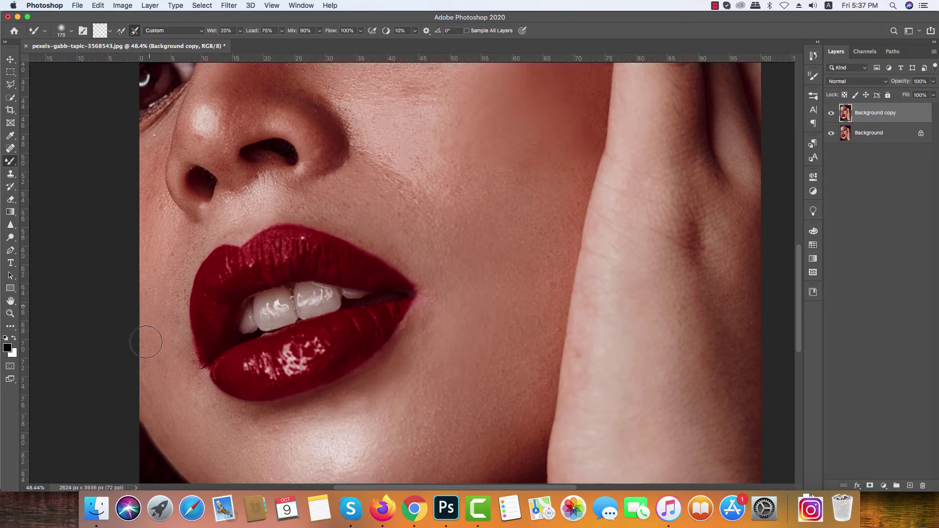
{"action": "scroll", "coordinate": [409, 228], "scroll_direction": "up", "scroll_amount": 2}
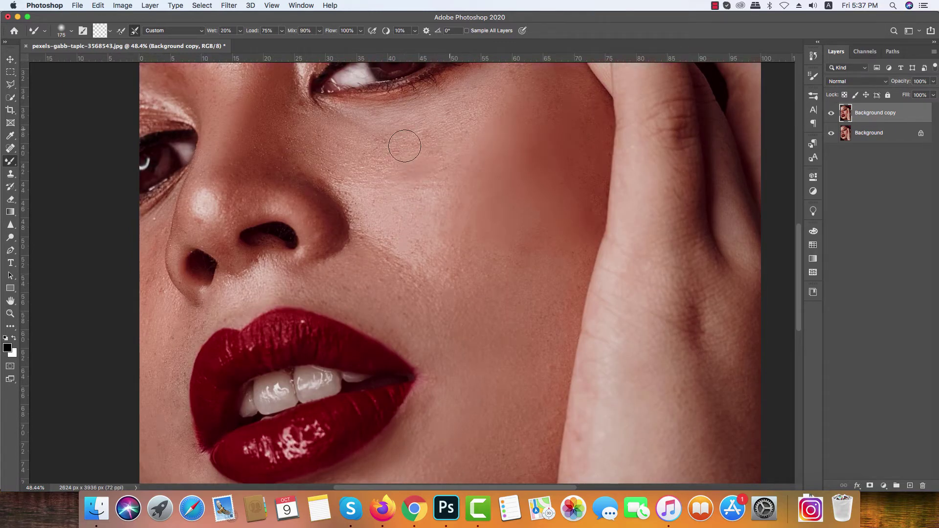
{"action": "scroll", "coordinate": [376, 164], "scroll_direction": "up", "scroll_amount": 5}
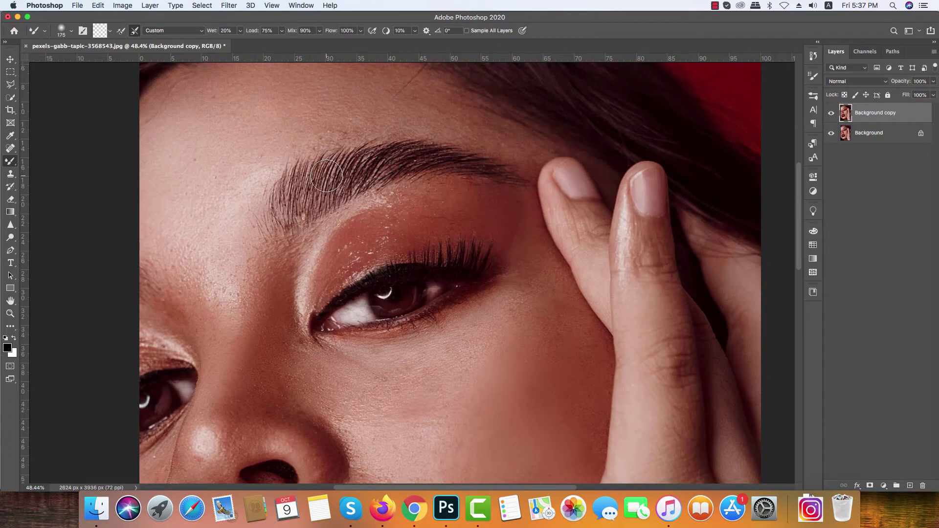
{"action": "scroll", "coordinate": [326, 176], "scroll_direction": "down", "scroll_amount": 8}
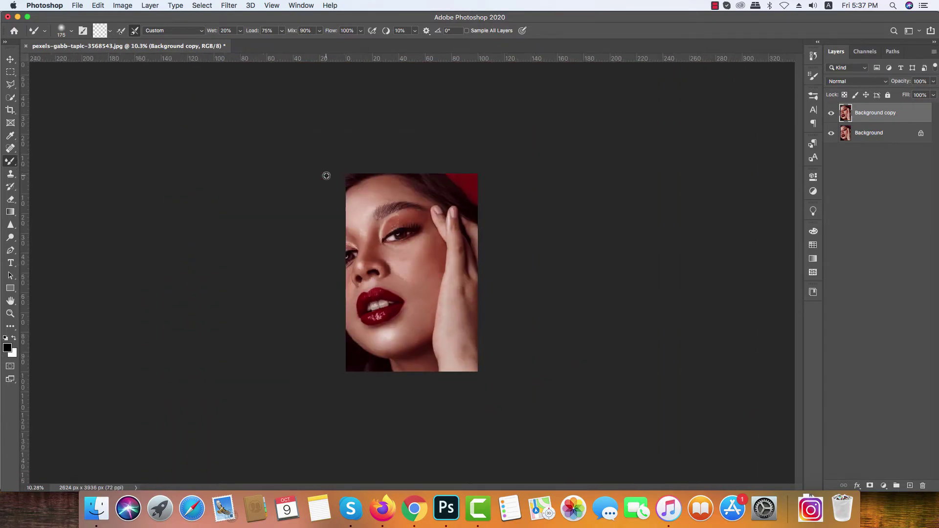
{"action": "scroll", "coordinate": [326, 176], "scroll_direction": "up", "scroll_amount": 4}
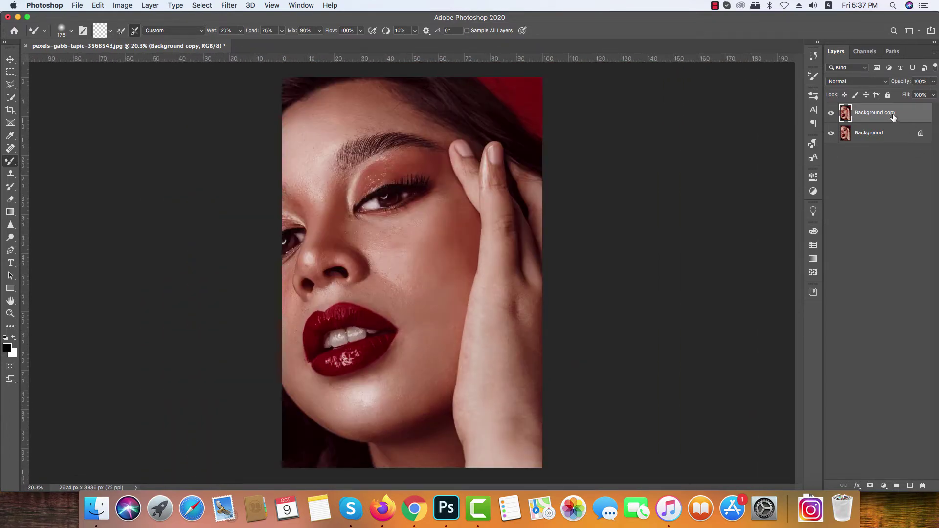
Duplicate the Background copy layer, invert the duplicate's colors and set its blend mode to Vivid Light
{"action": "left_click_drag", "start_coordinate": [893, 118], "coordinate": [910, 485]}
{"action": "key", "text": "super+i"}
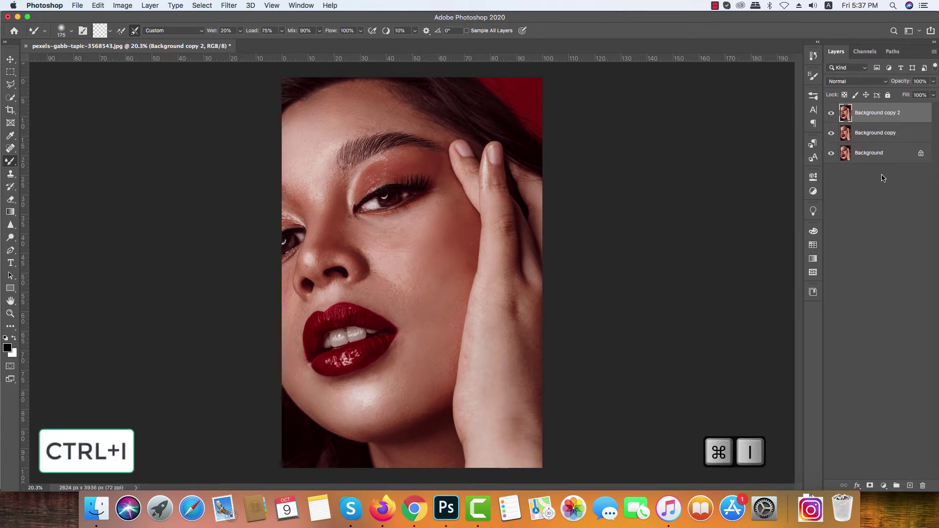
{"action": "left_click", "coordinate": [851, 84]}
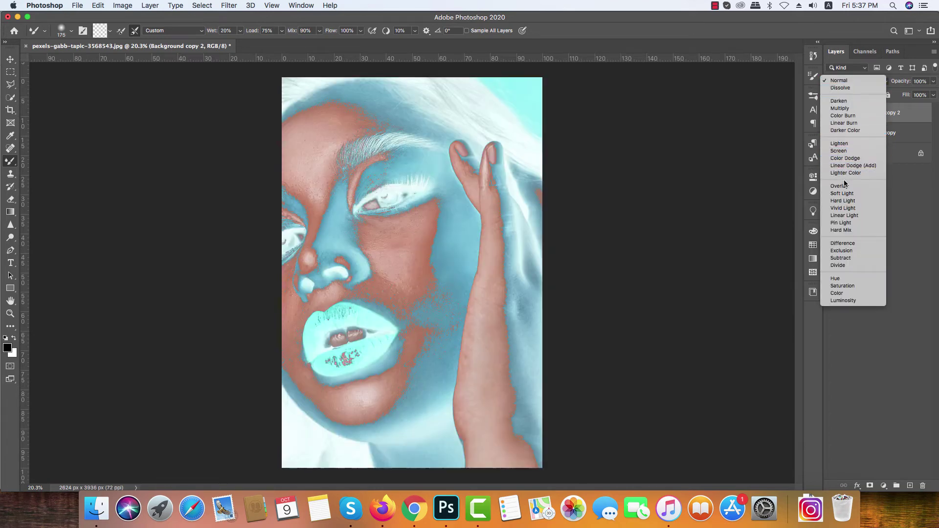
{"action": "left_click", "coordinate": [844, 207]}
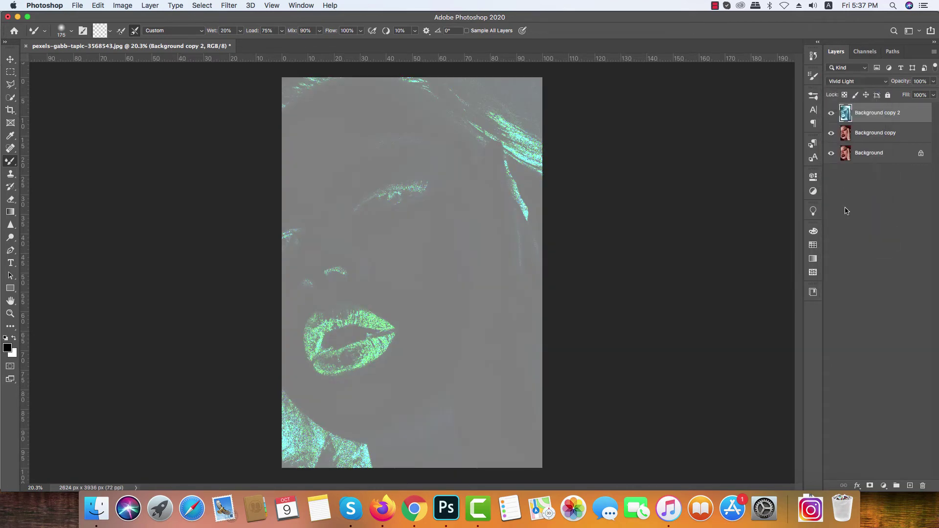
Apply a High Pass filter with a radius of 24.7 pixels to the inverted layer
{"action": "left_click", "coordinate": [228, 7]}
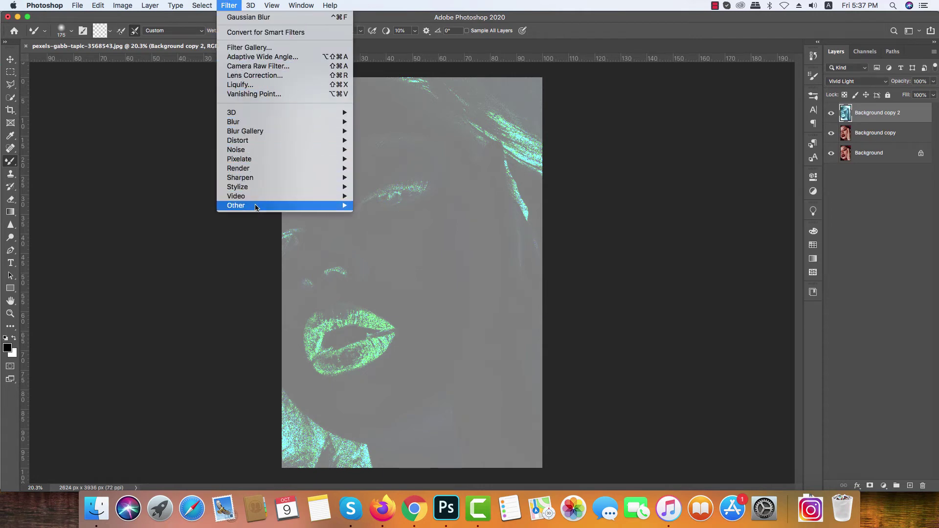
{"action": "mouse_move", "coordinate": [255, 208]}
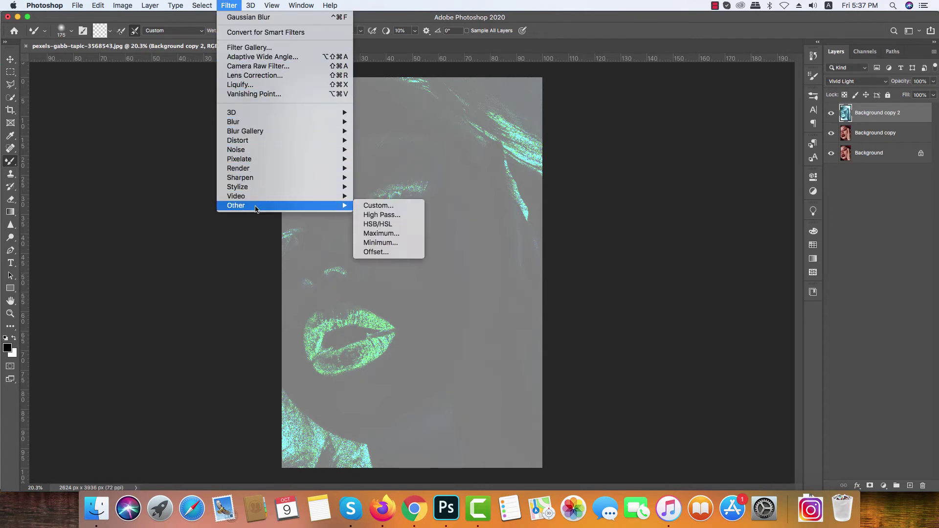
{"action": "left_click", "coordinate": [385, 218]}
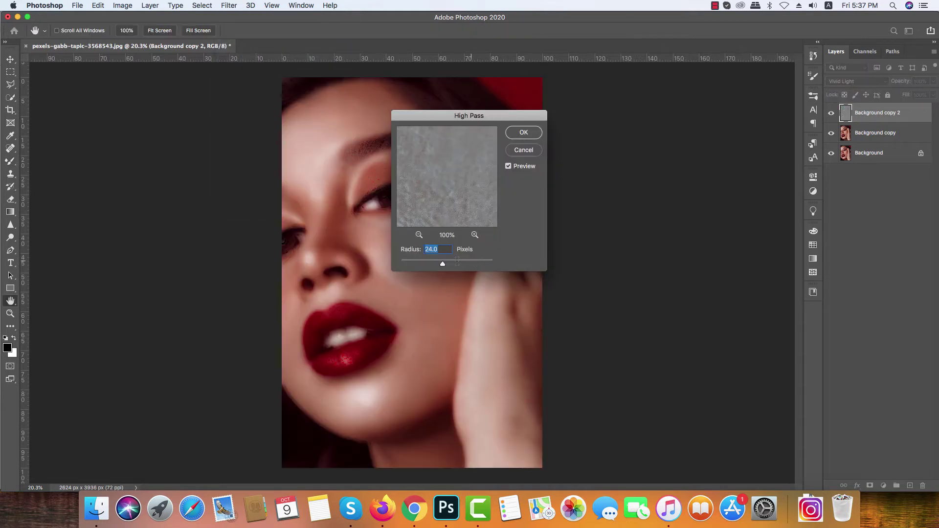
{"action": "left_click_drag", "start_coordinate": [452, 126], "coordinate": [623, 127]}
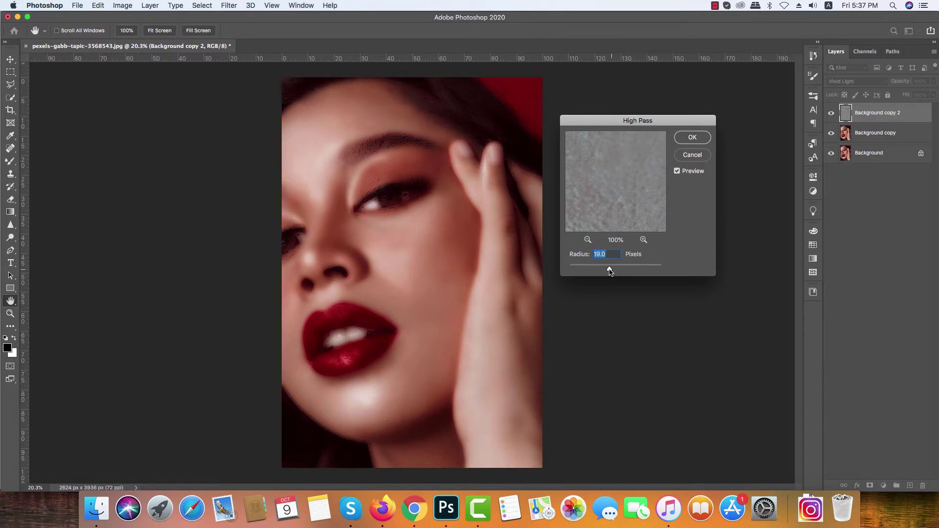
{"action": "mouse_move", "coordinate": [609, 271]}
{"action": "left_mouse_down"}
{"action": "mouse_move", "coordinate": [584, 267]}
{"action": "mouse_move", "coordinate": [635, 272]}
{"action": "mouse_move", "coordinate": [595, 268]}
{"action": "left_mouse_up"}
{"action": "left_click_drag", "start_coordinate": [595, 268], "coordinate": [607, 265]}
{"action": "left_click_drag", "start_coordinate": [622, 165], "coordinate": [602, 185]}
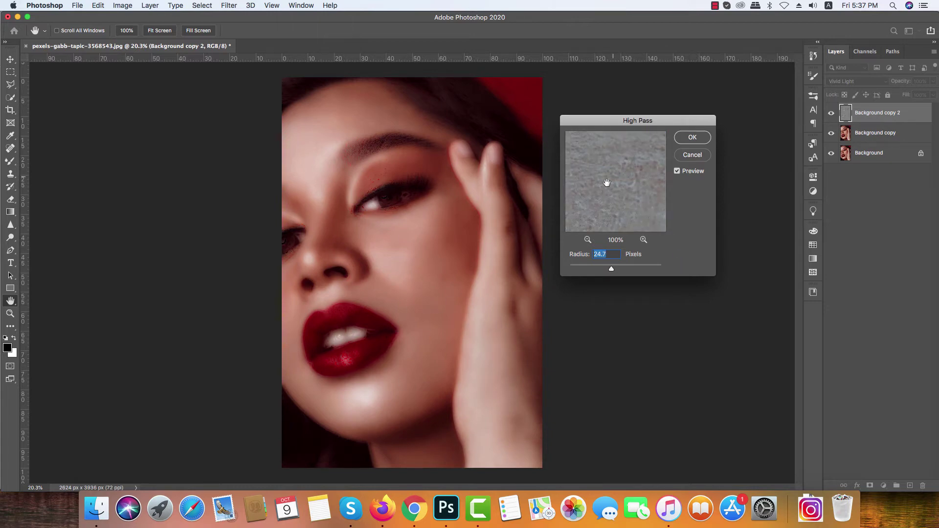
{"action": "left_click", "coordinate": [692, 140]}
{"action": "key", "text": "b"}
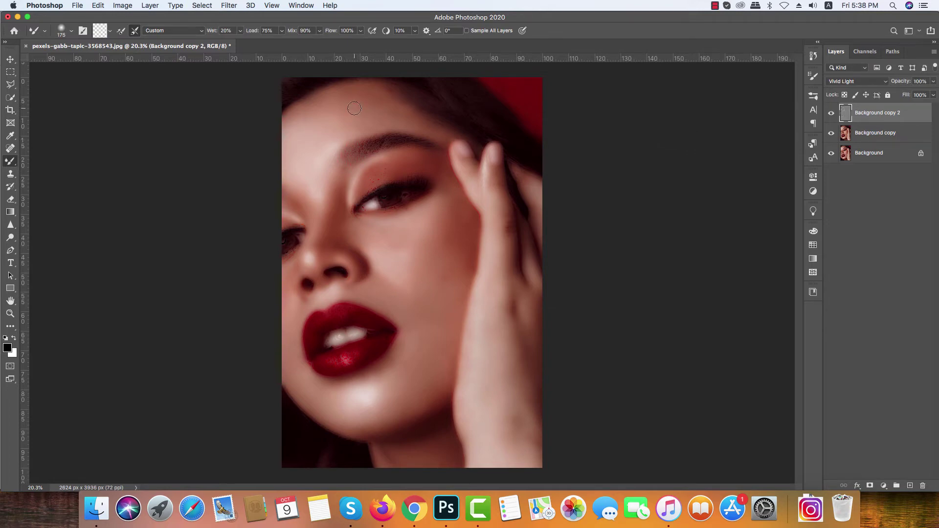
Apply a Gaussian Blur with a radius of 4.0 pixels to the Background copy 2 layer
{"action": "left_click", "coordinate": [229, 6]}
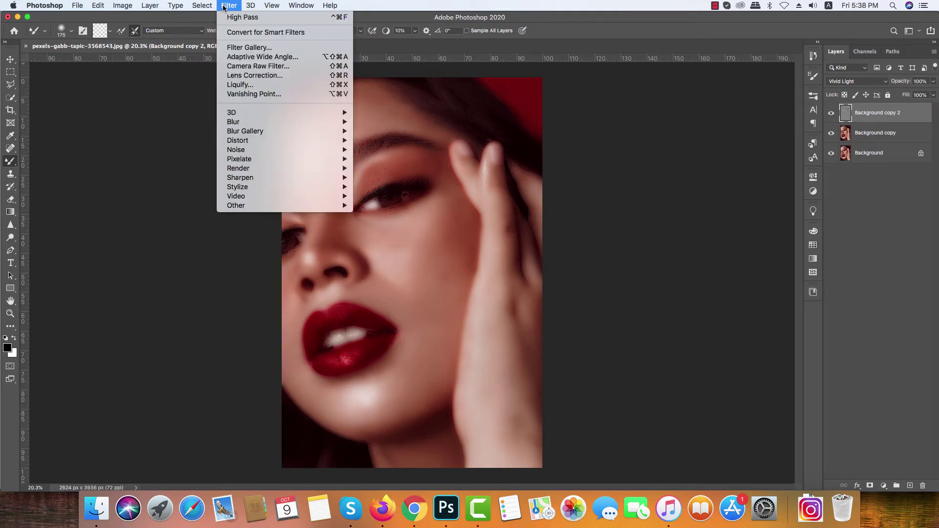
{"action": "mouse_move", "coordinate": [267, 130]}
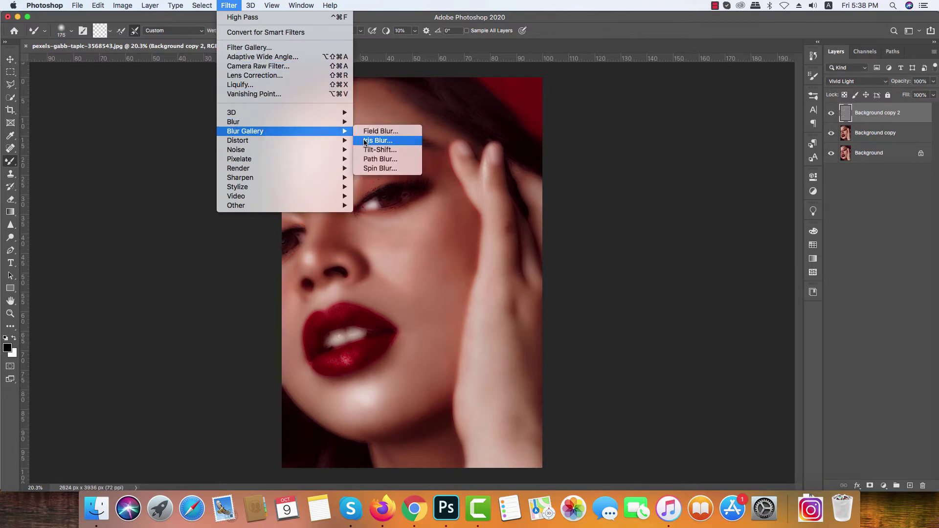
{"action": "mouse_move", "coordinate": [342, 122]}
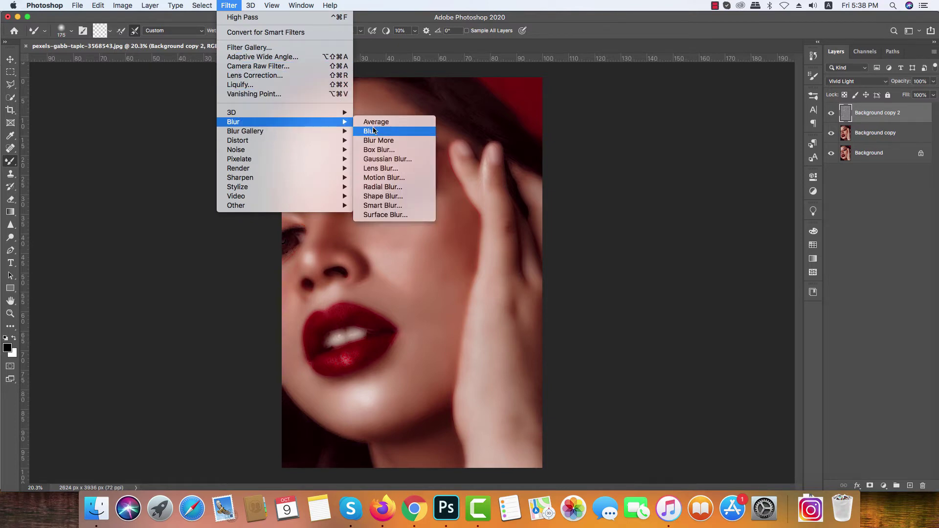
{"action": "left_click", "coordinate": [386, 160]}
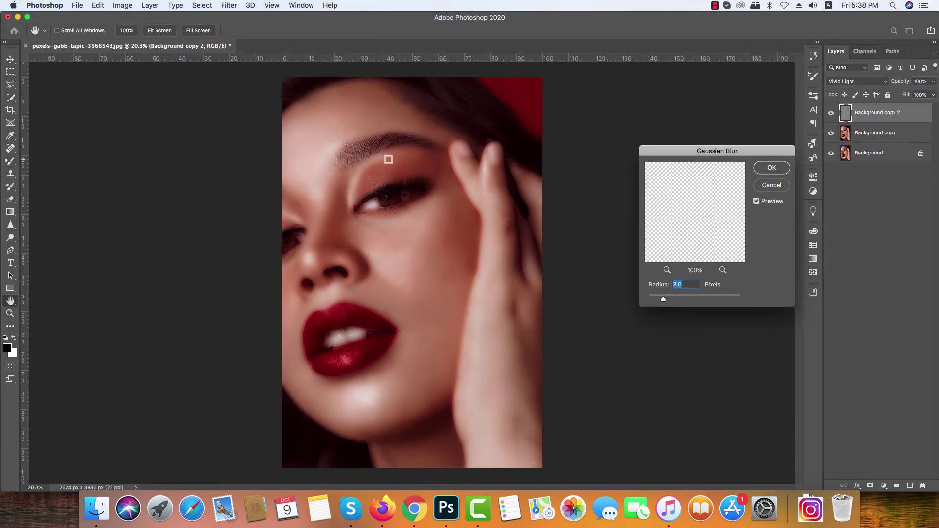
{"action": "left_click_drag", "start_coordinate": [663, 299], "coordinate": [672, 300]}
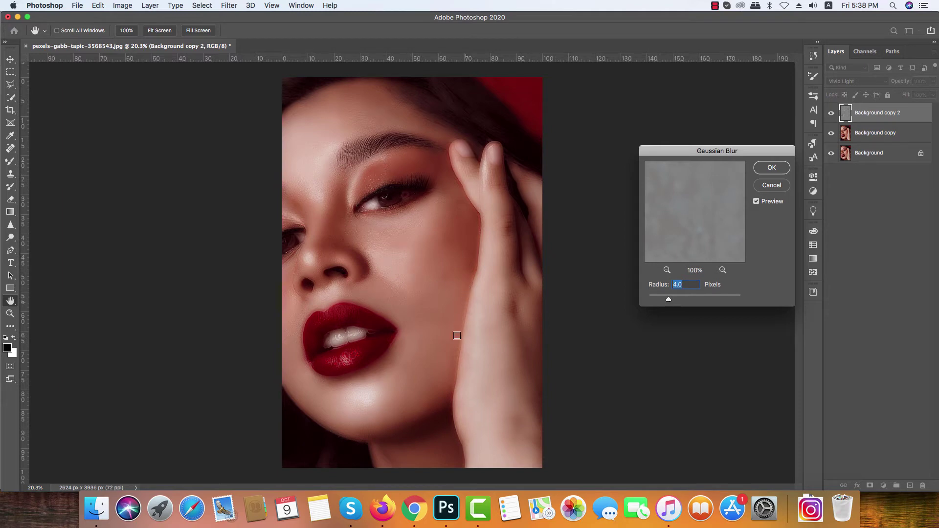
{"action": "left_click", "coordinate": [763, 169]}
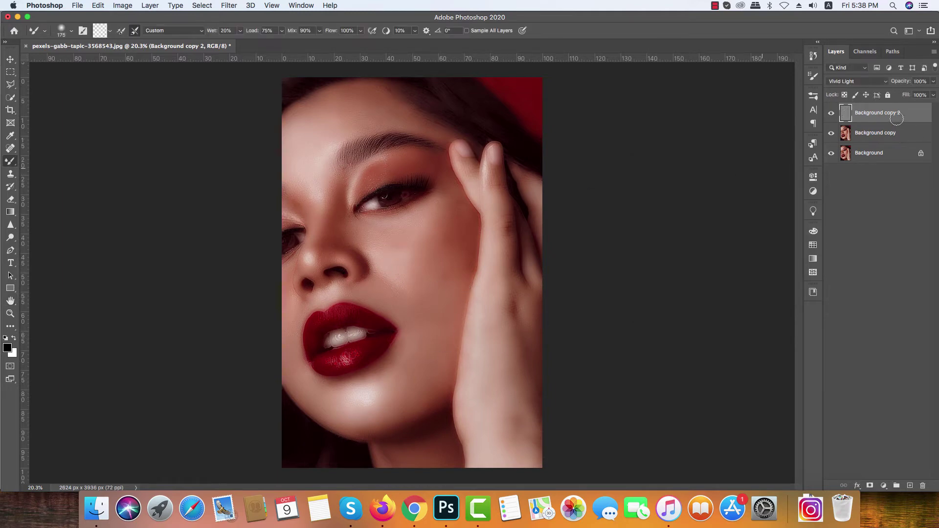
Hide the Background copy 2 smoothing effect behind an inverted, black layer mask and switch to the regular Brush tool
{"action": "left_click", "coordinate": [869, 486]}
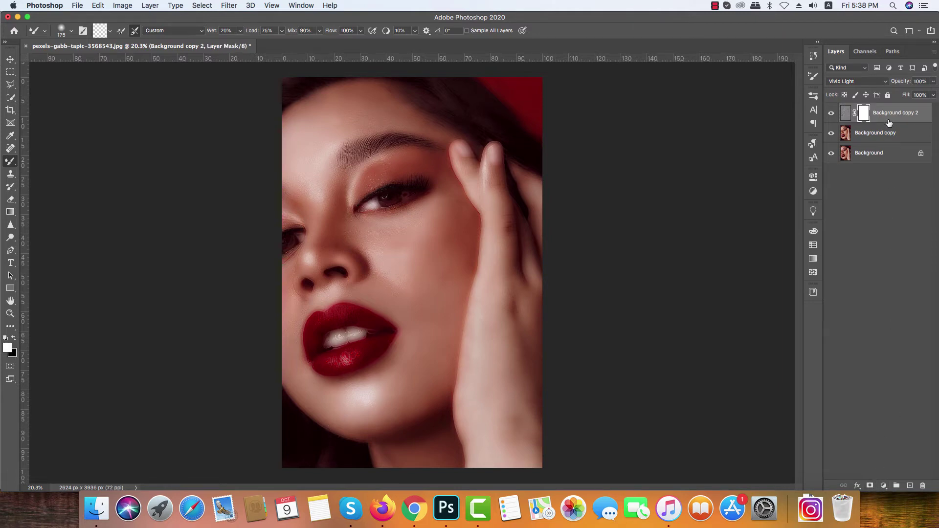
{"action": "key", "text": "super+i"}
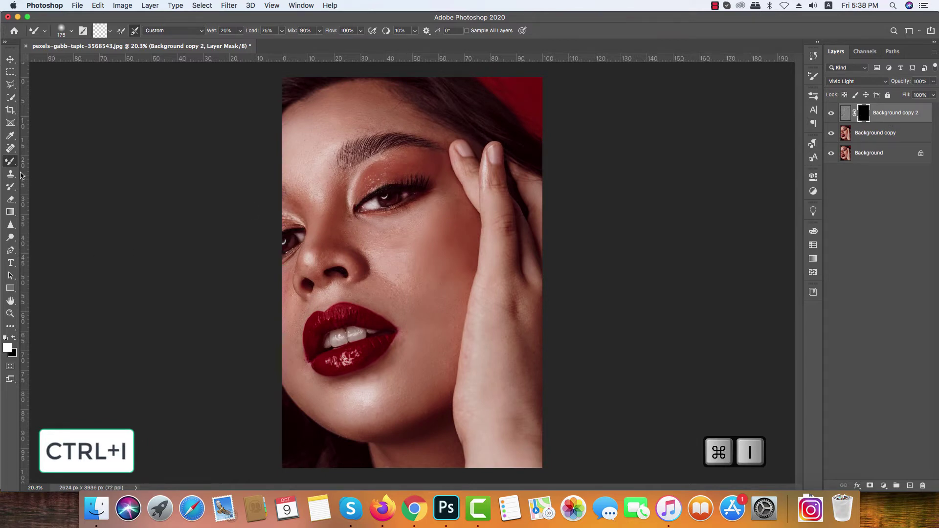
{"action": "right_click", "coordinate": [10, 161]}
{"action": "left_click", "coordinate": [44, 161]}
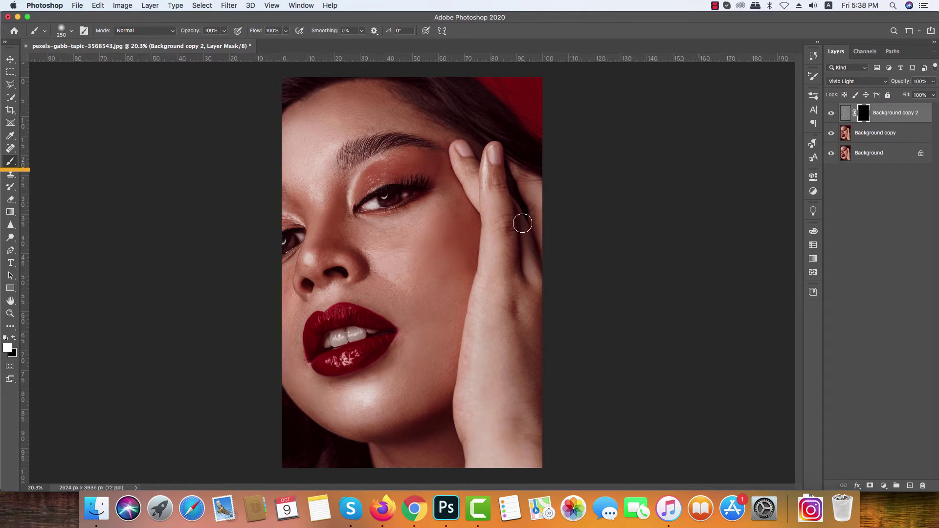
Paint white on the mask with a 300 px brush over the cheek, from under the near eye down along the hand
{"action": "scroll", "coordinate": [385, 290], "scroll_direction": "up", "scroll_amount": 5}
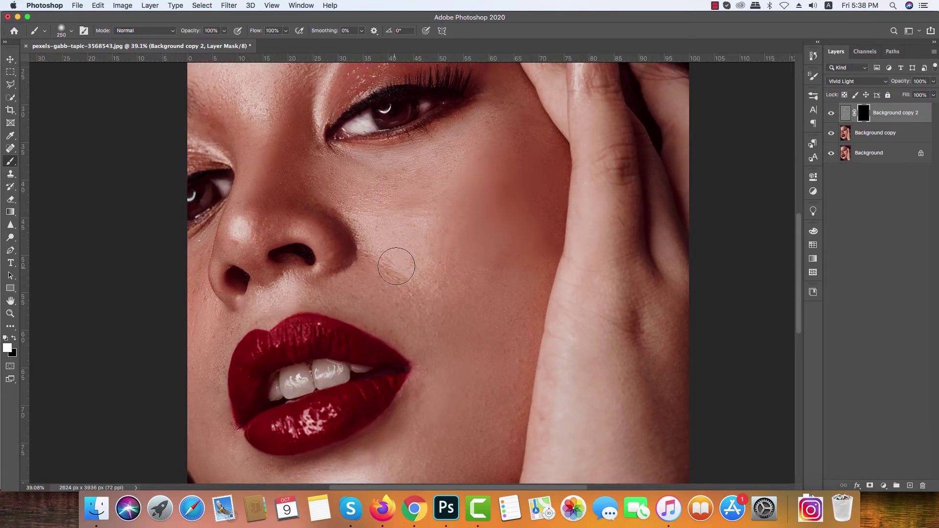
{"action": "key", "text": "]"}
{"action": "key", "text": "]"}
{"action": "scroll", "coordinate": [359, 180], "scroll_direction": "up", "scroll_amount": 1}
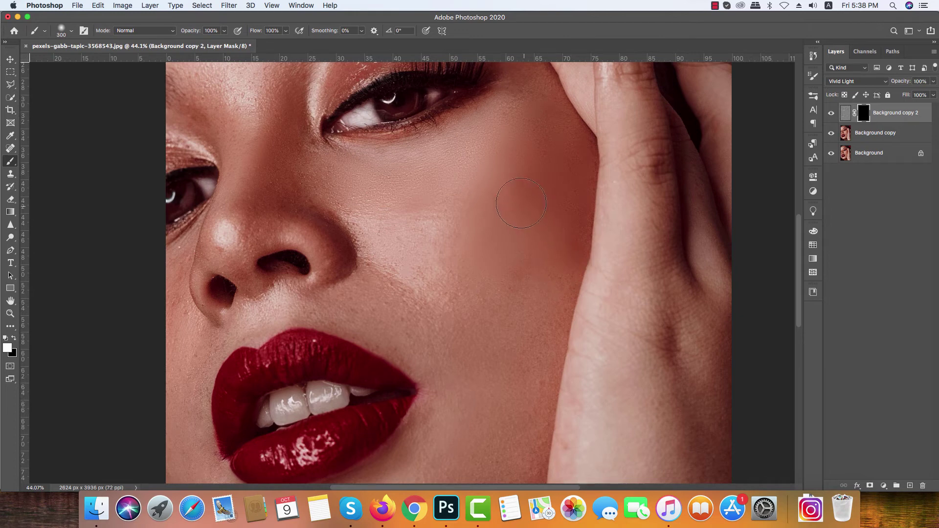
{"action": "mouse_move", "coordinate": [521, 202]}
{"action": "left_mouse_down"}
{"action": "mouse_move", "coordinate": [423, 237]}
{"action": "mouse_move", "coordinate": [369, 208]}
{"action": "mouse_move", "coordinate": [439, 303]}
{"action": "mouse_move", "coordinate": [436, 220]}
{"action": "left_mouse_up"}
{"action": "scroll", "coordinate": [463, 239], "scroll_direction": "down", "scroll_amount": 3}
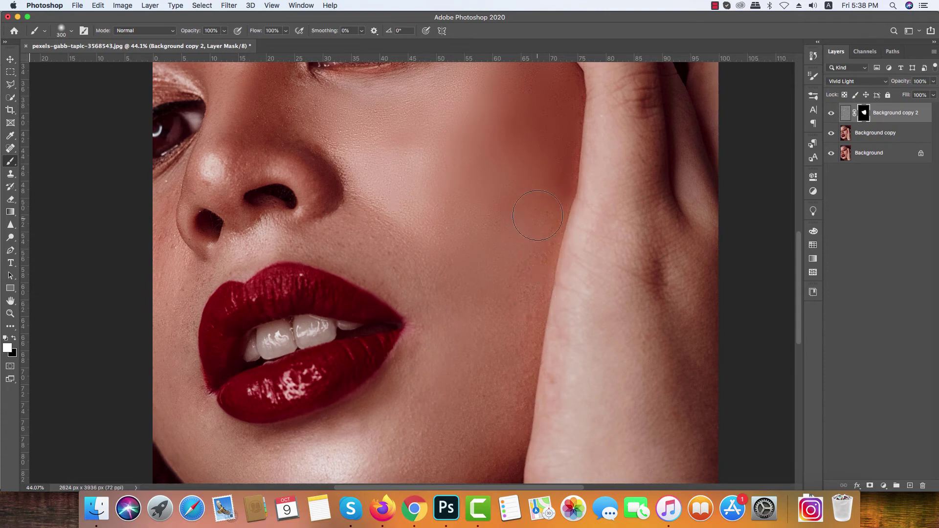
{"action": "left_click_drag", "start_coordinate": [553, 151], "coordinate": [570, 89]}
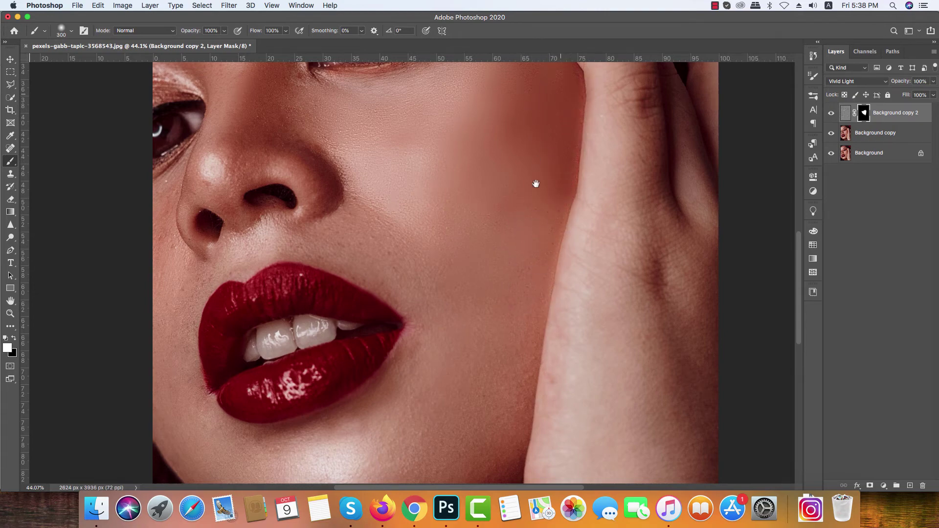
Paint white on the mask over the skin above the upper lip, around the mouth corner and onto the chin
{"action": "left_click_drag", "start_coordinate": [536, 184], "coordinate": [557, 103]}
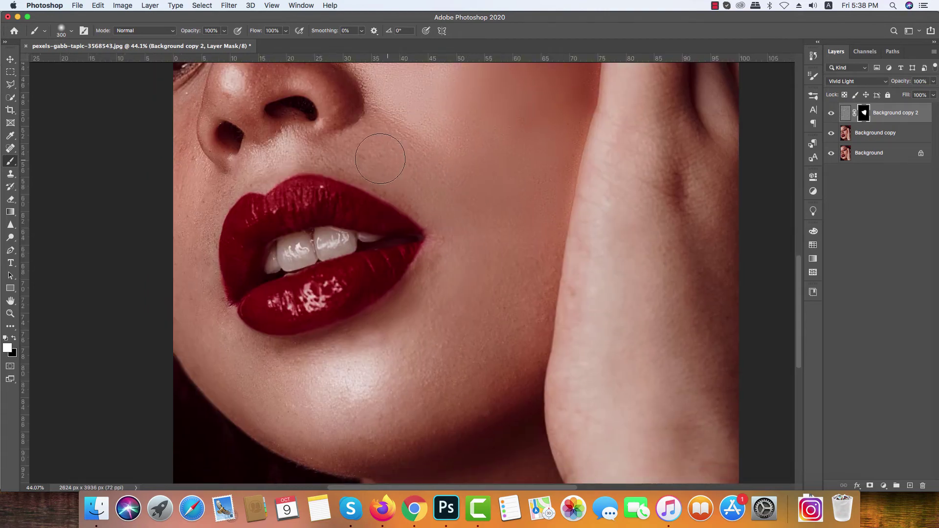
{"action": "mouse_move", "coordinate": [379, 158]}
{"action": "left_mouse_down"}
{"action": "mouse_move", "coordinate": [539, 251]}
{"action": "mouse_move", "coordinate": [581, 125]}
{"action": "mouse_move", "coordinate": [583, 146]}
{"action": "mouse_move", "coordinate": [549, 269]}
{"action": "mouse_move", "coordinate": [561, 258]}
{"action": "mouse_move", "coordinate": [527, 301]}
{"action": "mouse_move", "coordinate": [463, 331]}
{"action": "mouse_move", "coordinate": [370, 344]}
{"action": "mouse_move", "coordinate": [343, 333]}
{"action": "mouse_move", "coordinate": [491, 271]}
{"action": "mouse_move", "coordinate": [487, 250]}
{"action": "mouse_move", "coordinate": [367, 274]}
{"action": "left_mouse_up"}
{"action": "scroll", "coordinate": [444, 245], "scroll_direction": "up", "scroll_amount": 3}
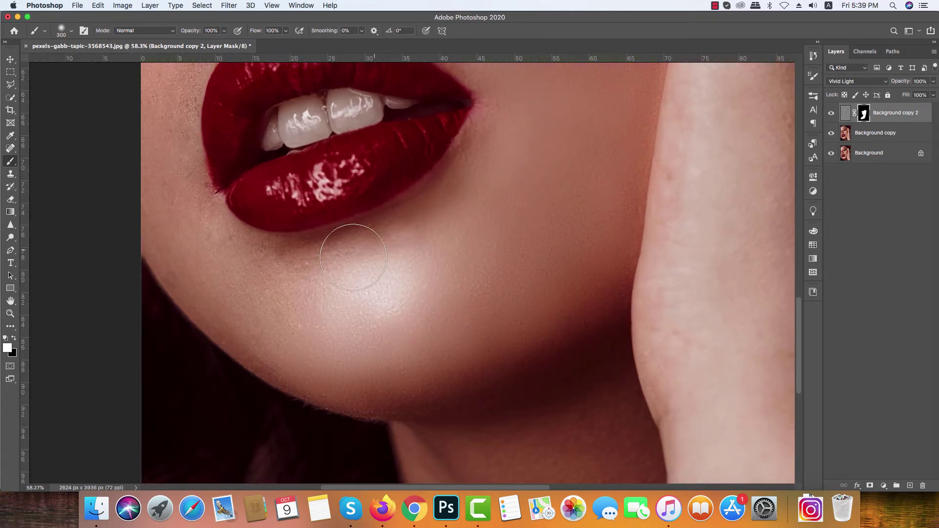
Paint white on the mask over the chin and jaw, plus the skin beside the far mouth corner, with a 300 to 250 px brush
{"action": "mouse_move", "coordinate": [289, 284]}
{"action": "left_mouse_down"}
{"action": "mouse_move", "coordinate": [185, 256]}
{"action": "mouse_move", "coordinate": [245, 330]}
{"action": "mouse_move", "coordinate": [352, 381]}
{"action": "left_mouse_up"}
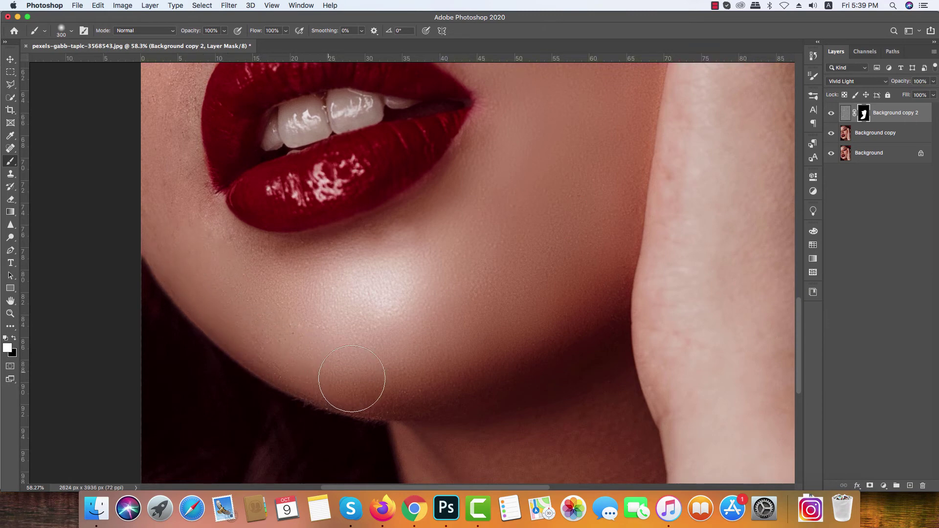
{"action": "left_click_drag", "start_coordinate": [336, 335], "coordinate": [438, 452]}
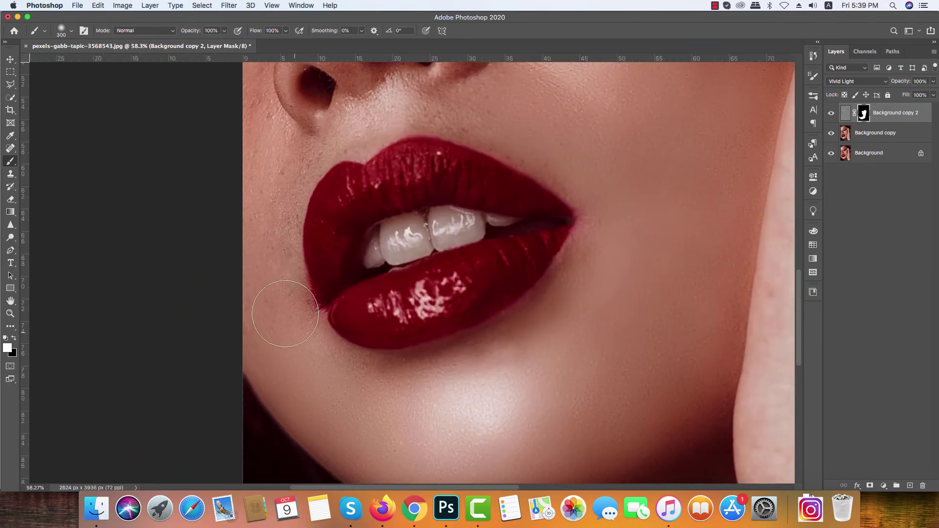
{"action": "key", "text": "p"}
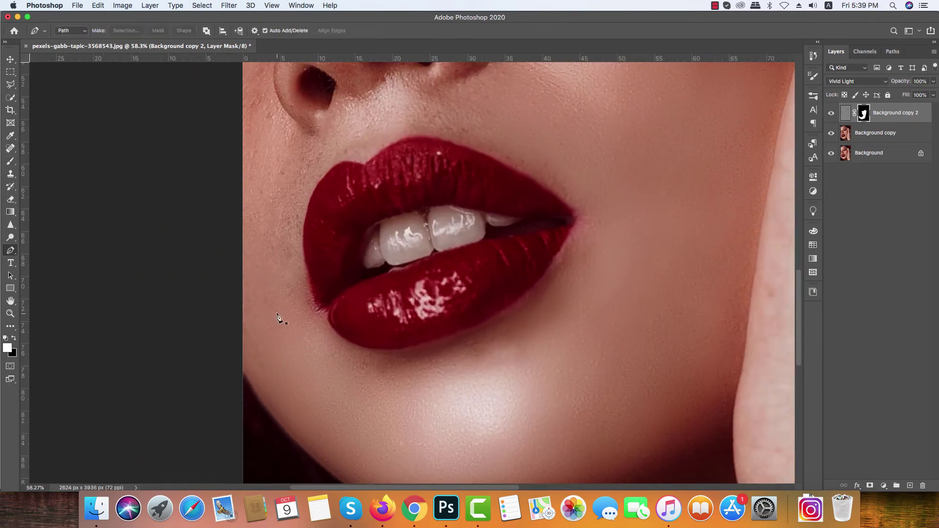
{"action": "key", "text": "b"}
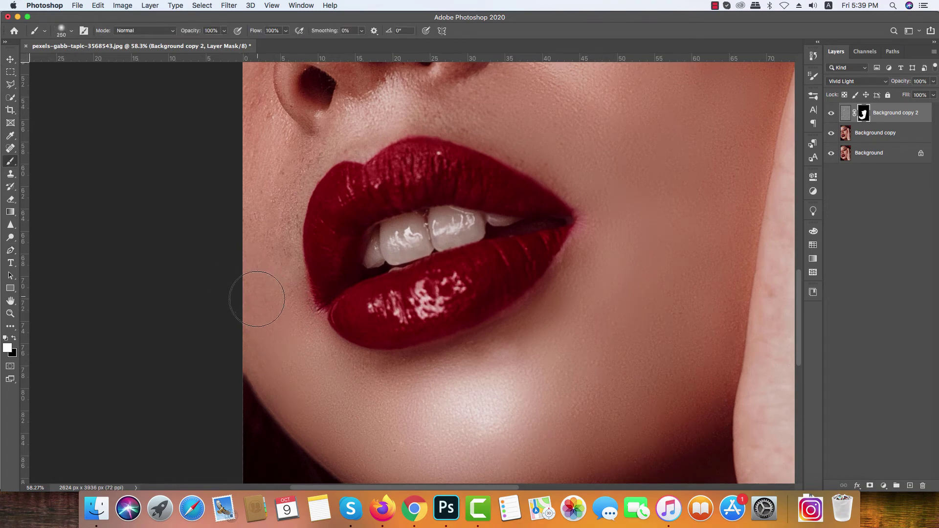
{"action": "left_click_drag", "start_coordinate": [254, 179], "coordinate": [220, 290]}
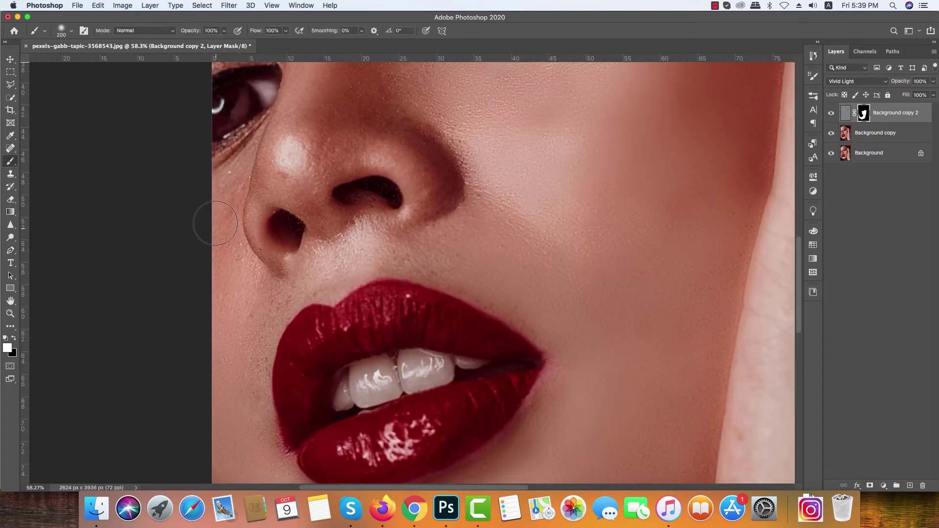
Paint white on the mask in the narrow area between the far cheek, nostril and upper lip, reducing the brush to 80 px
{"action": "key", "text": "bracketleft"}
{"action": "key", "text": "bracketleft"}
{"action": "key", "text": "bracketleft"}
{"action": "key", "text": "bracketleft"}
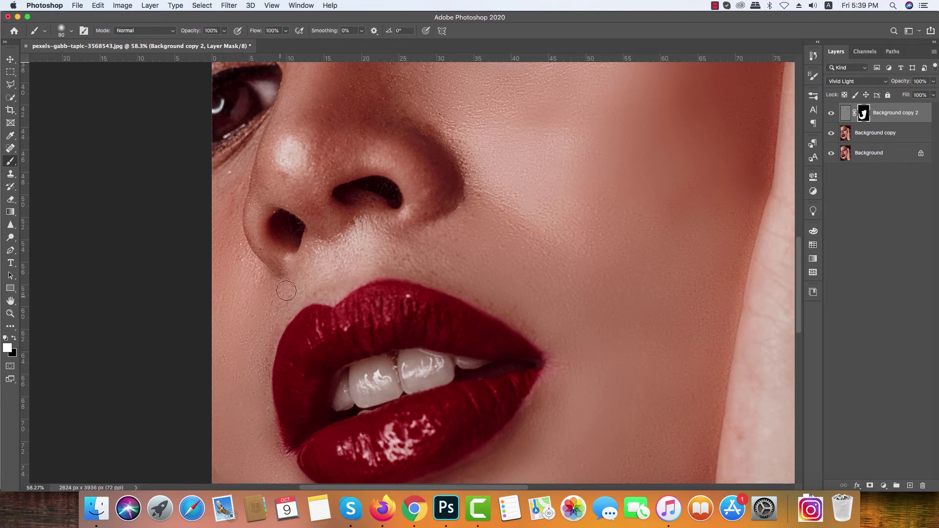
{"action": "scroll", "coordinate": [259, 259], "scroll_direction": "up", "scroll_amount": 2}
{"action": "key", "text": "bracketright"}
{"action": "key", "text": "bracketright"}
{"action": "key", "text": "bracketright"}
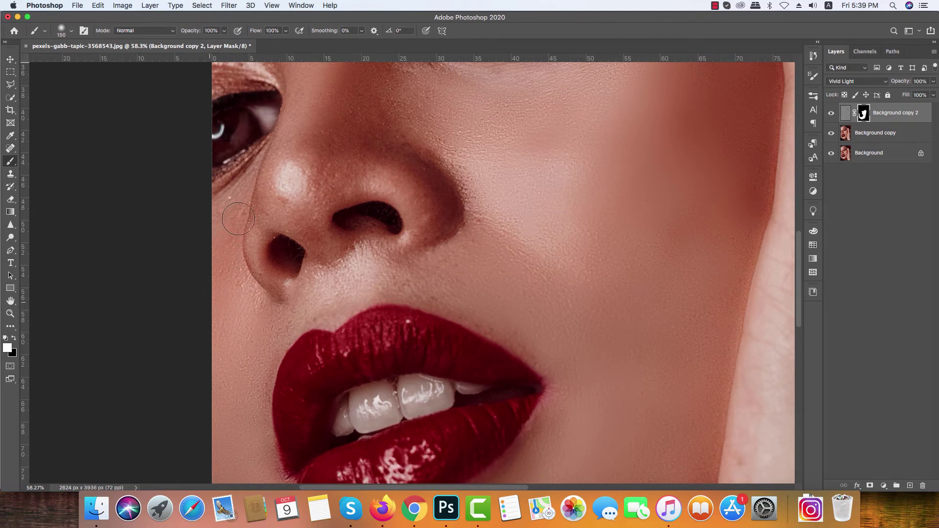
Paint white on the mask over the skin beside the nose and across the nose with a 100 to 150 px brush
{"action": "mouse_move", "coordinate": [238, 219]}
{"action": "left_mouse_down"}
{"action": "mouse_move", "coordinate": [257, 183]}
{"action": "mouse_move", "coordinate": [258, 198]}
{"action": "mouse_move", "coordinate": [278, 171]}
{"action": "mouse_move", "coordinate": [295, 176]}
{"action": "mouse_move", "coordinate": [338, 269]}
{"action": "mouse_move", "coordinate": [331, 290]}
{"action": "mouse_move", "coordinate": [309, 300]}
{"action": "mouse_move", "coordinate": [353, 277]}
{"action": "mouse_move", "coordinate": [443, 287]}
{"action": "mouse_move", "coordinate": [483, 279]}
{"action": "left_mouse_up"}
{"action": "scroll", "coordinate": [488, 201], "scroll_direction": "up", "scroll_amount": 5}
{"action": "scroll", "coordinate": [488, 200], "scroll_direction": "right", "scroll_amount": 2}
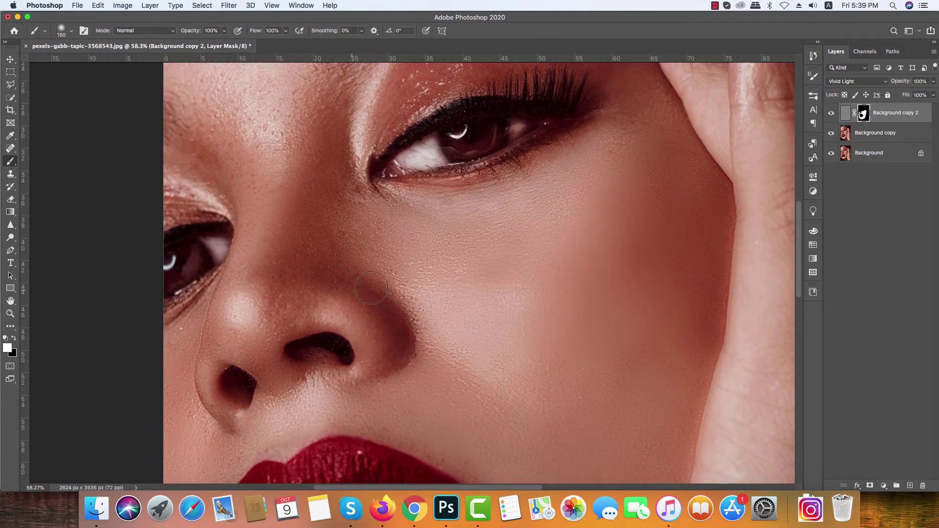
Paint white on the mask over the nose bridge, outer eye area and near eyelid with a 175 to 200 px brush
{"action": "key", "text": "bracketright"}
{"action": "mouse_move", "coordinate": [269, 361]}
{"action": "left_mouse_down"}
{"action": "mouse_move", "coordinate": [320, 373]}
{"action": "mouse_move", "coordinate": [213, 419]}
{"action": "mouse_move", "coordinate": [212, 377]}
{"action": "mouse_move", "coordinate": [235, 349]}
{"action": "left_mouse_up"}
{"action": "left_click_drag", "start_coordinate": [245, 307], "coordinate": [205, 386]}
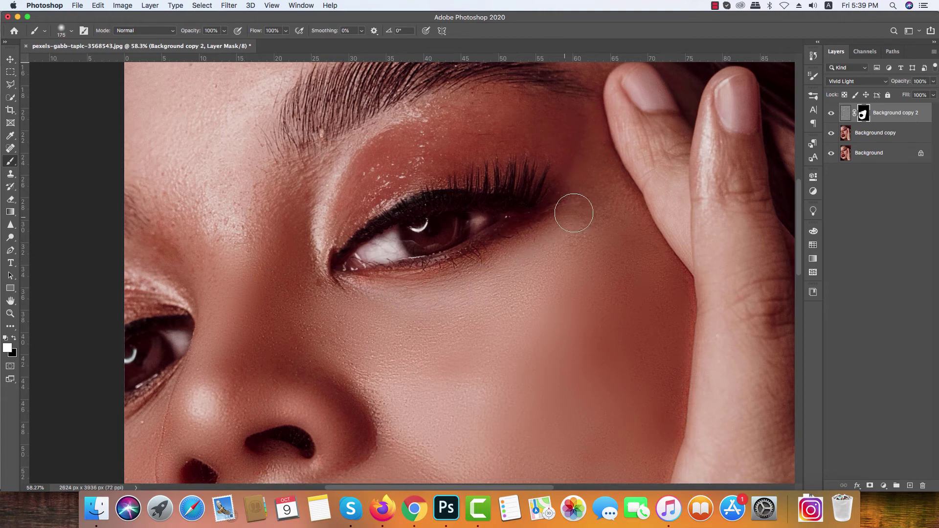
{"action": "key", "text": "bracketright"}
{"action": "mouse_move", "coordinate": [438, 165]}
{"action": "left_mouse_down"}
{"action": "mouse_move", "coordinate": [366, 193]}
{"action": "mouse_move", "coordinate": [320, 237]}
{"action": "mouse_move", "coordinate": [372, 134]}
{"action": "mouse_move", "coordinate": [414, 113]}
{"action": "mouse_move", "coordinate": [522, 105]}
{"action": "left_mouse_up"}
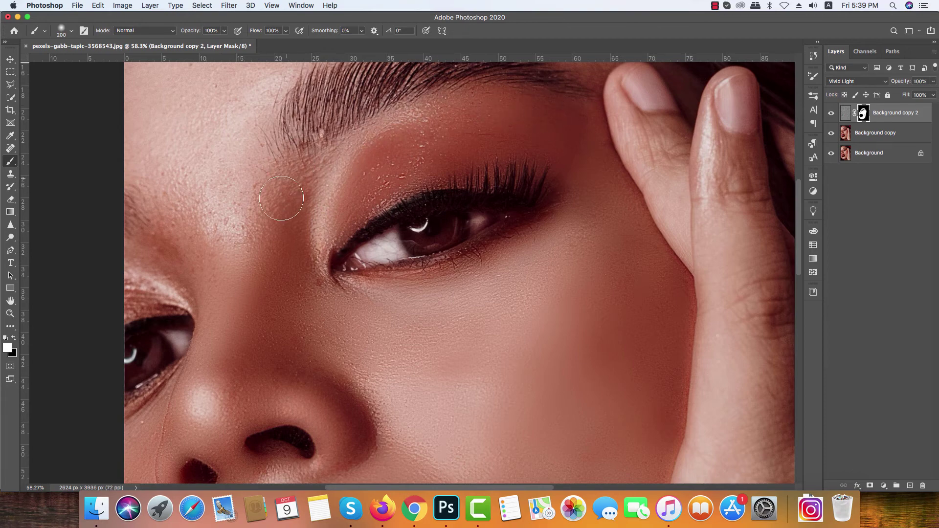
Paint white on the mask over the lower forehead beside the near eyebrow with a 300 px brush
{"action": "scroll", "coordinate": [227, 241], "scroll_direction": "up", "scroll_amount": 5}
{"action": "scroll", "coordinate": [226, 241], "scroll_direction": "left", "scroll_amount": 2}
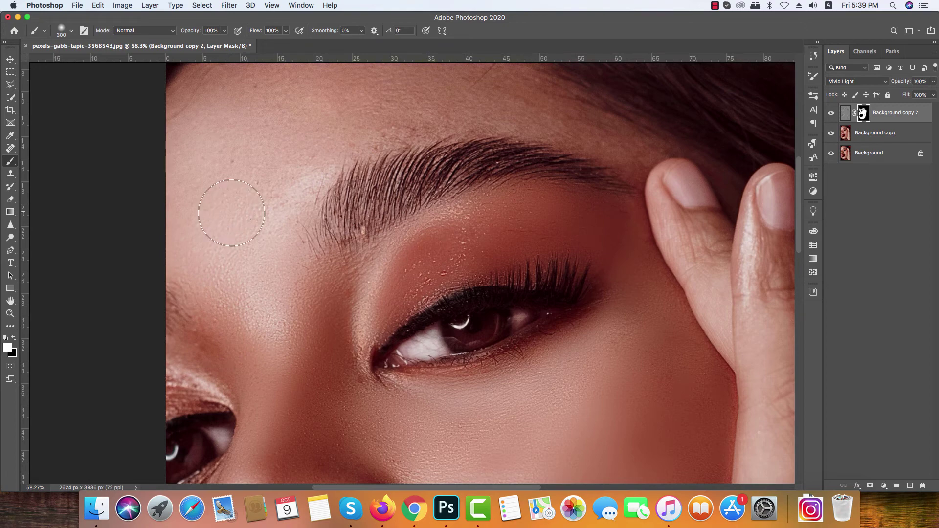
{"action": "key", "text": "bracketright"}
{"action": "left_click_drag", "start_coordinate": [262, 157], "coordinate": [209, 309]}
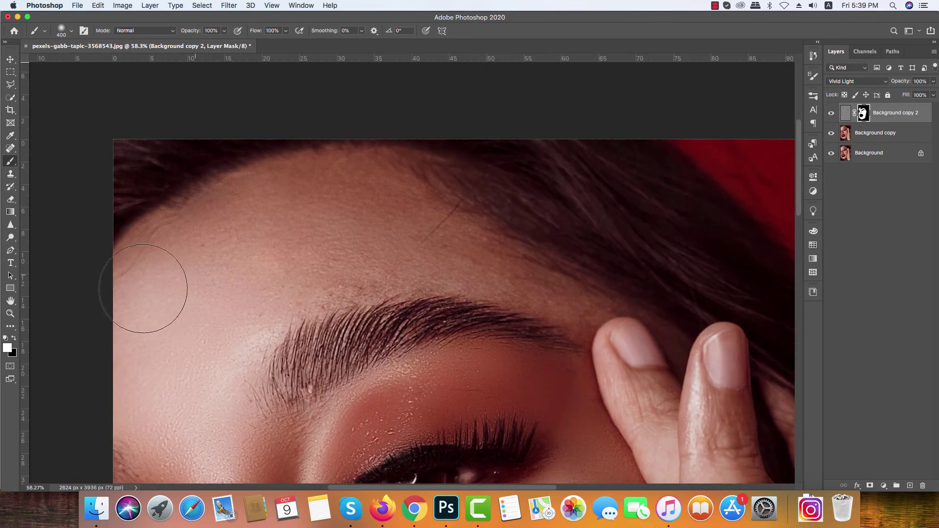
Paint white on the mask over the rest of the forehead toward the hairline and temple, reducing the brush from 400 to 100 px
{"action": "key", "text": "bracketleft"}
{"action": "key", "text": "bracketleft"}
{"action": "key", "text": "bracketleft"}
{"action": "key", "text": "bracketright"}
{"action": "key", "text": "bracketleft"}
{"action": "key", "text": "bracketleft"}
{"action": "key", "text": "bracketleft"}
{"action": "key", "text": "bracketleft"}
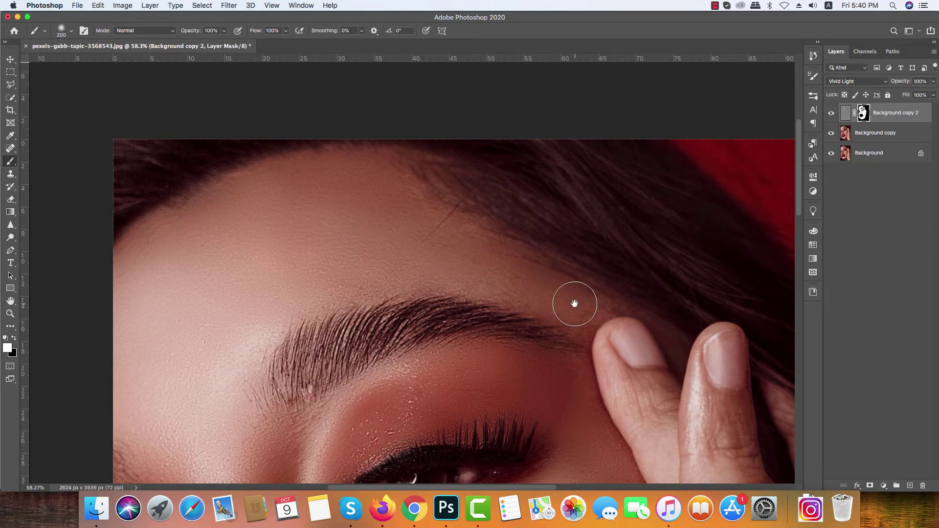
{"action": "left_click_drag", "start_coordinate": [570, 304], "coordinate": [452, 209]}
{"action": "key", "text": "bracketleft"}
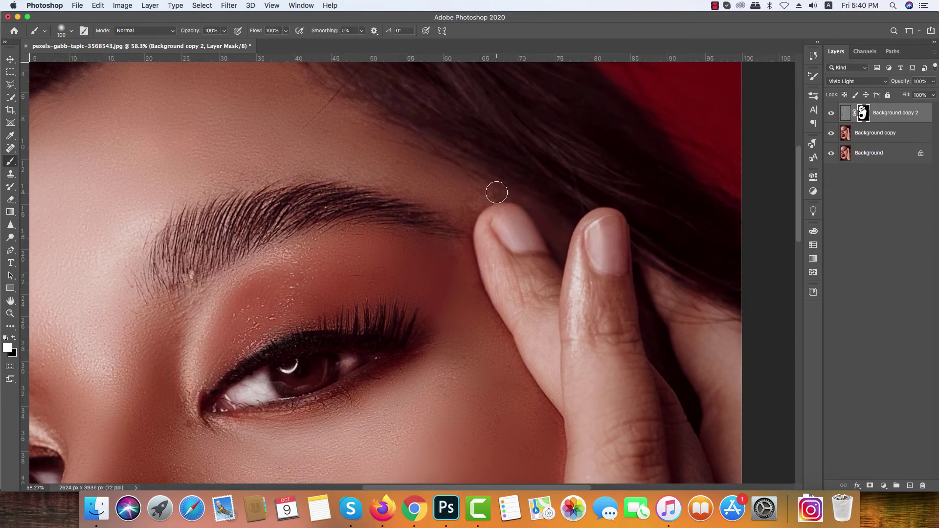
Paint white on the mask over the hand, wrist and neck with a 500 px brush
{"action": "scroll", "coordinate": [452, 216], "scroll_direction": "down", "scroll_amount": 6}
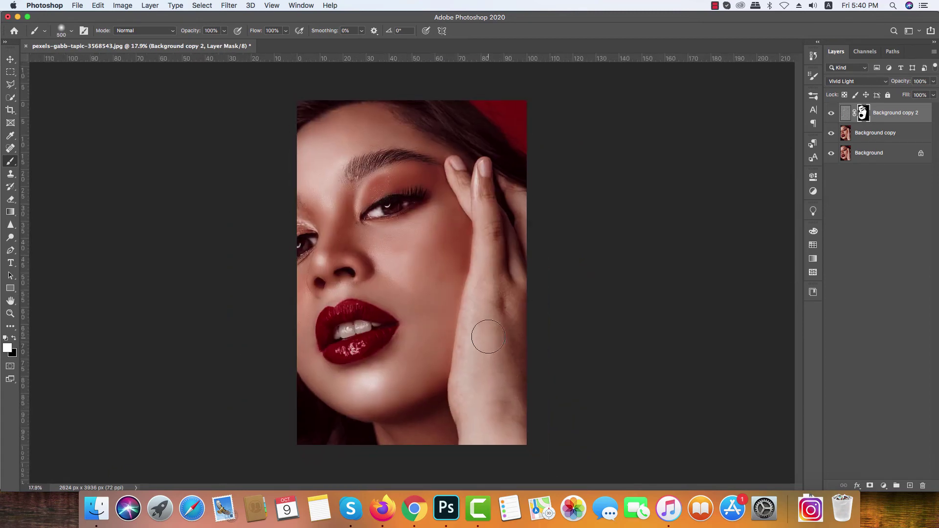
{"action": "scroll", "coordinate": [486, 413], "scroll_direction": "up", "scroll_amount": 3}
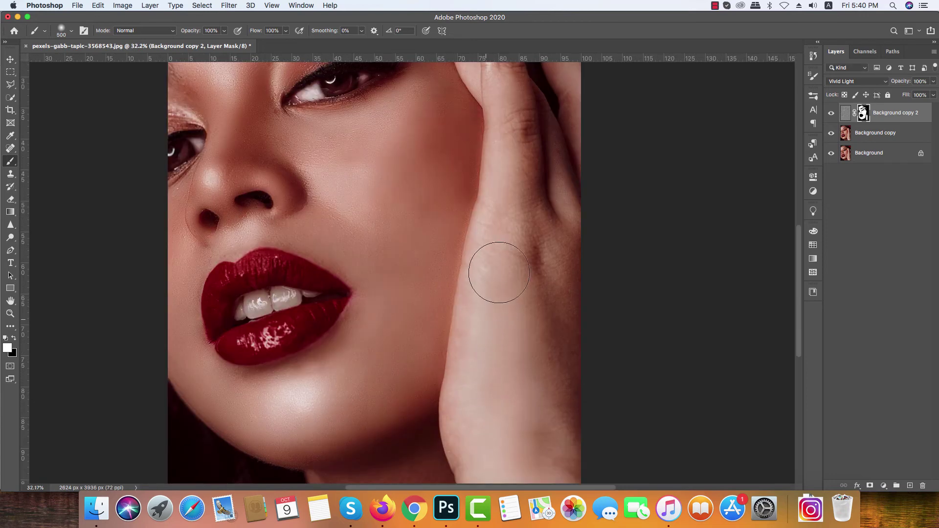
{"action": "scroll", "coordinate": [495, 379], "scroll_direction": "down", "scroll_amount": 3}
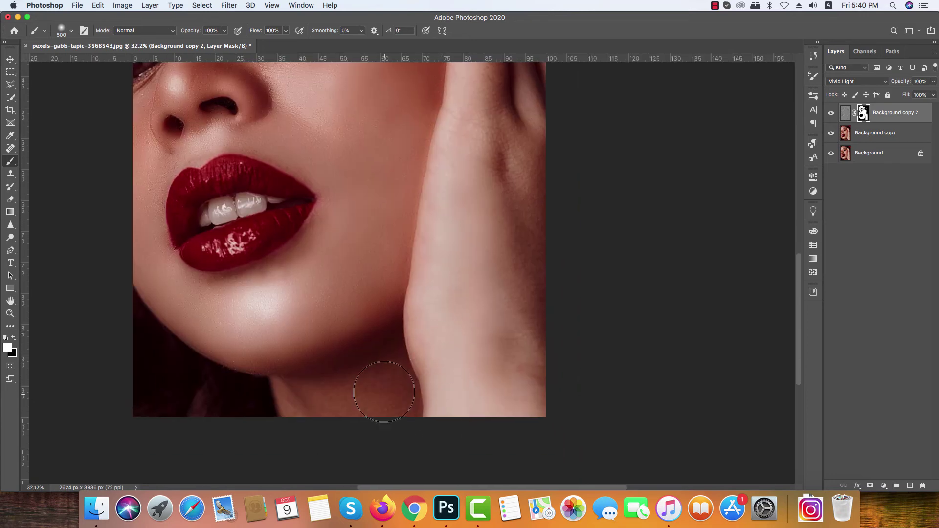
{"action": "left_click_drag", "start_coordinate": [368, 400], "coordinate": [304, 437]}
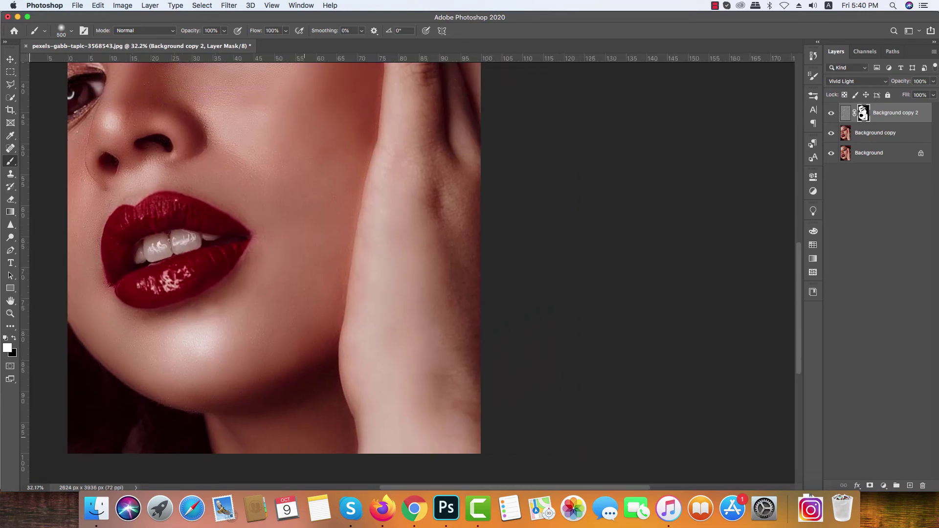
{"action": "scroll", "coordinate": [465, 199], "scroll_direction": "up", "scroll_amount": 5}
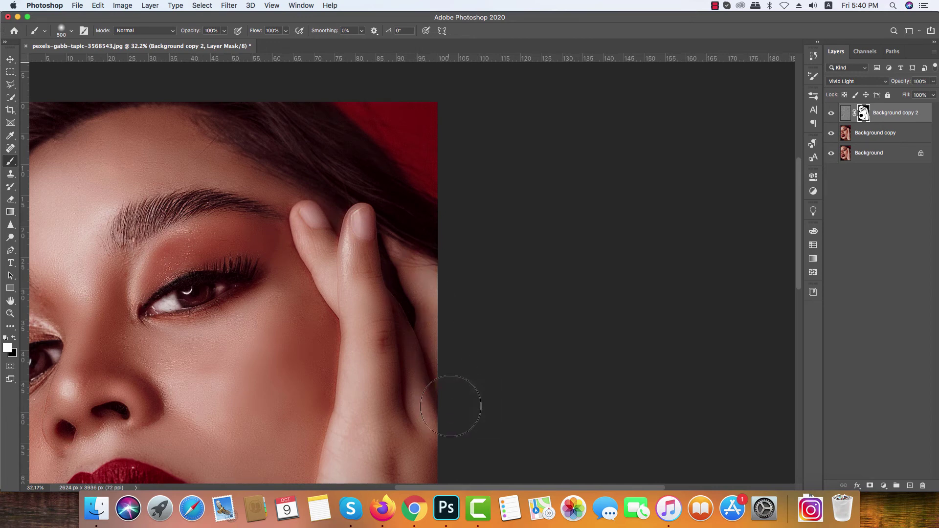
{"action": "scroll", "coordinate": [456, 455], "scroll_direction": "down", "scroll_amount": 5}
{"action": "scroll", "coordinate": [456, 455], "scroll_direction": "up", "scroll_amount": 3}
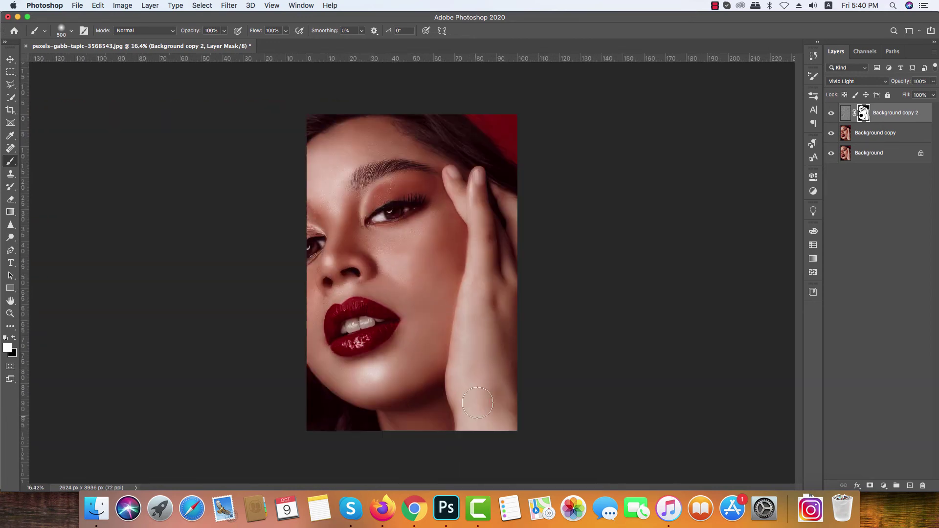
Lower the brush opacity to 54% and switch the painting colour to black for the mask
{"action": "left_click", "coordinate": [224, 31]}
{"action": "key", "text": "x"}
{"action": "scroll", "coordinate": [404, 426], "scroll_direction": "down", "scroll_amount": 1}
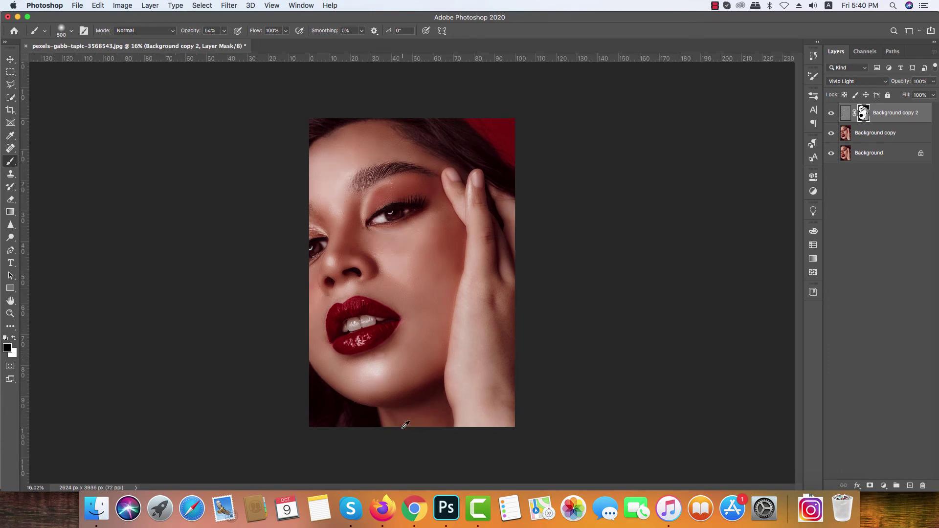
{"action": "scroll", "coordinate": [405, 424], "scroll_direction": "down", "scroll_amount": 3}
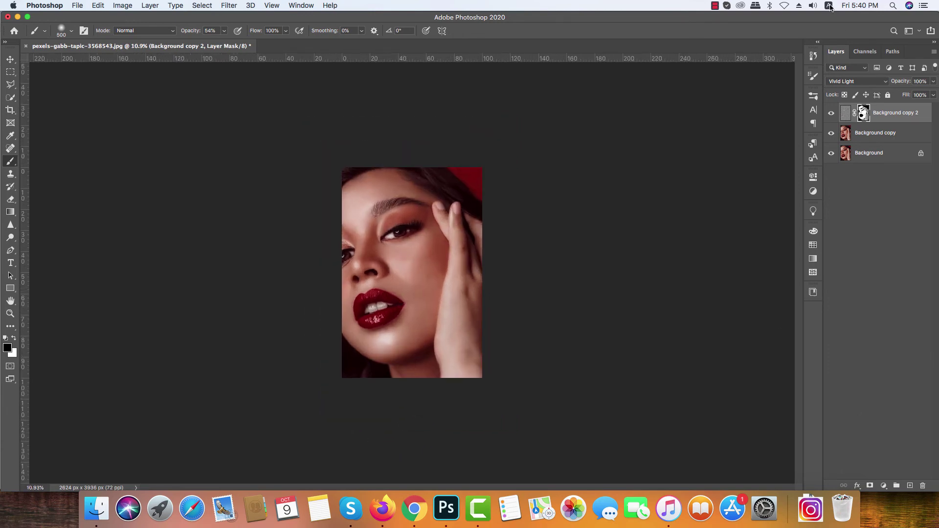
{"action": "left_click", "coordinate": [812, 6]}
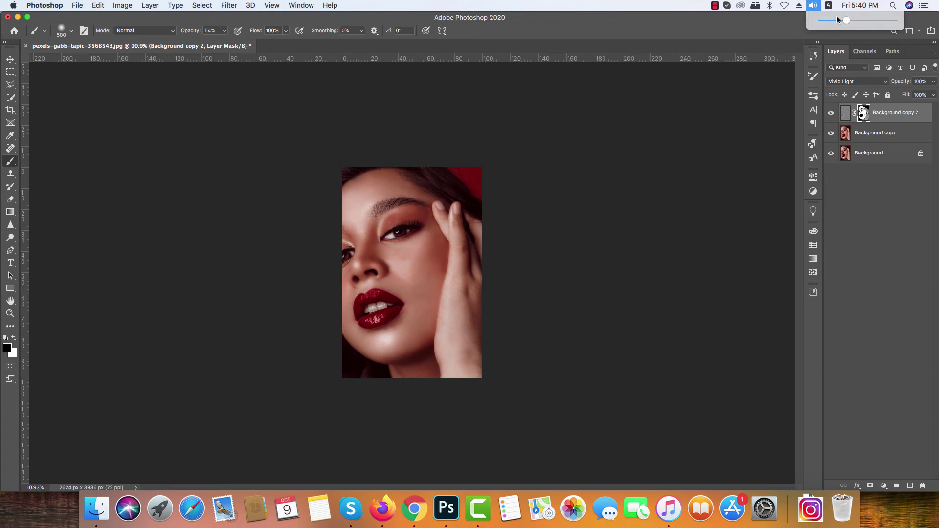
{"action": "left_click", "coordinate": [852, 201]}
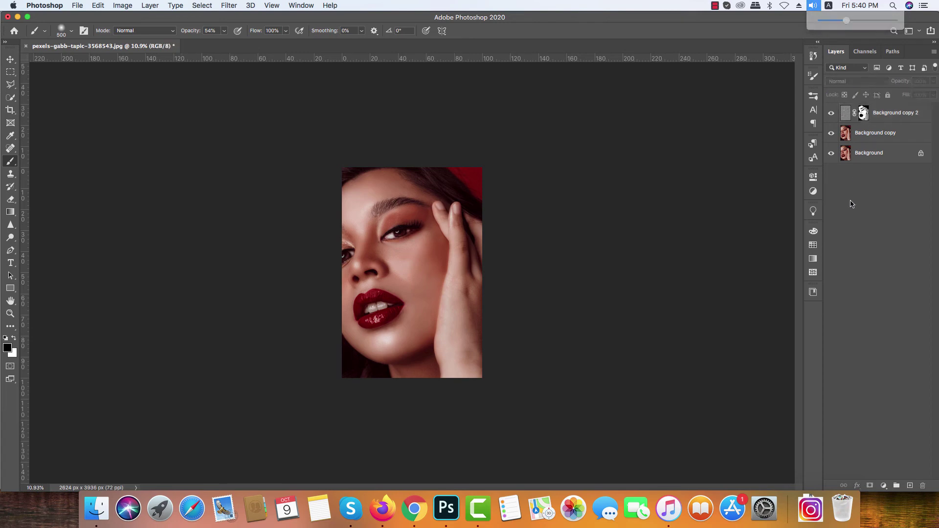
Group the Background copy 2 and Background copy layers
{"action": "left_click", "coordinate": [880, 114]}
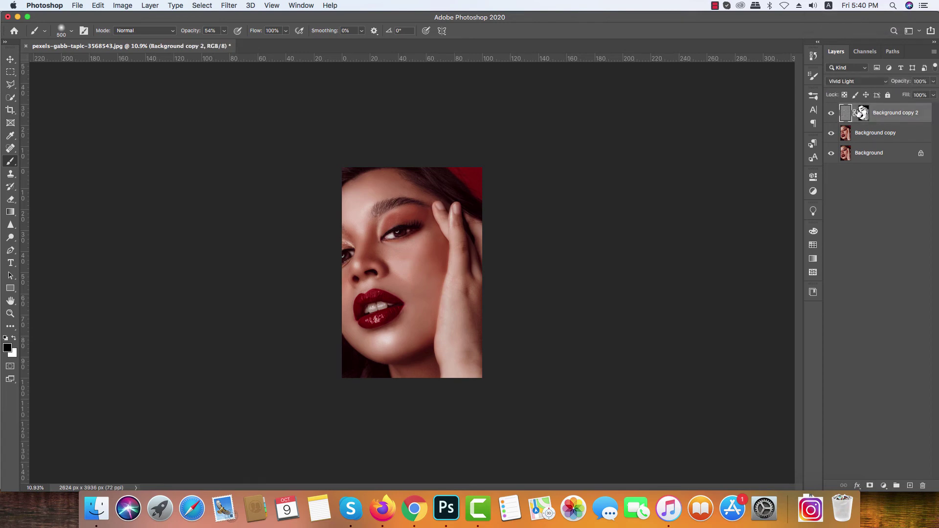
{"action": "left_click", "coordinate": [878, 134], "text": "shift"}
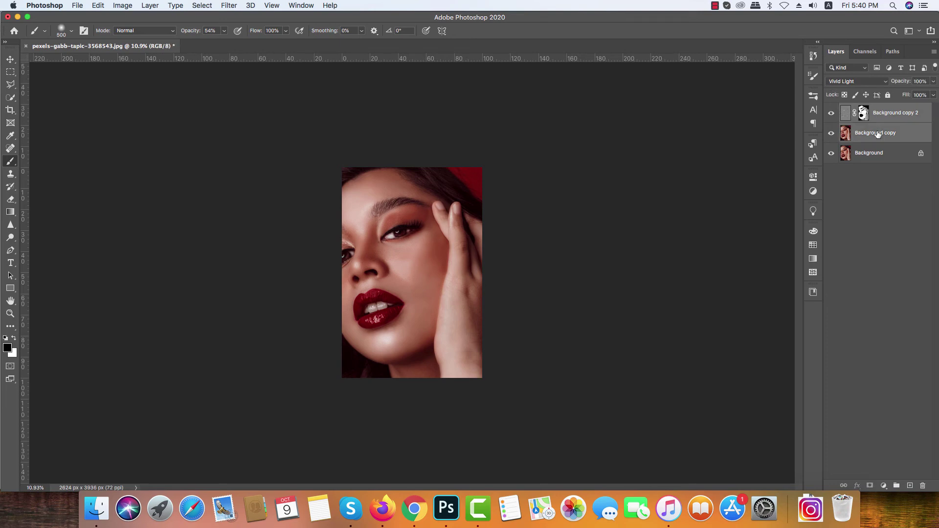
{"action": "key", "text": "super+g"}
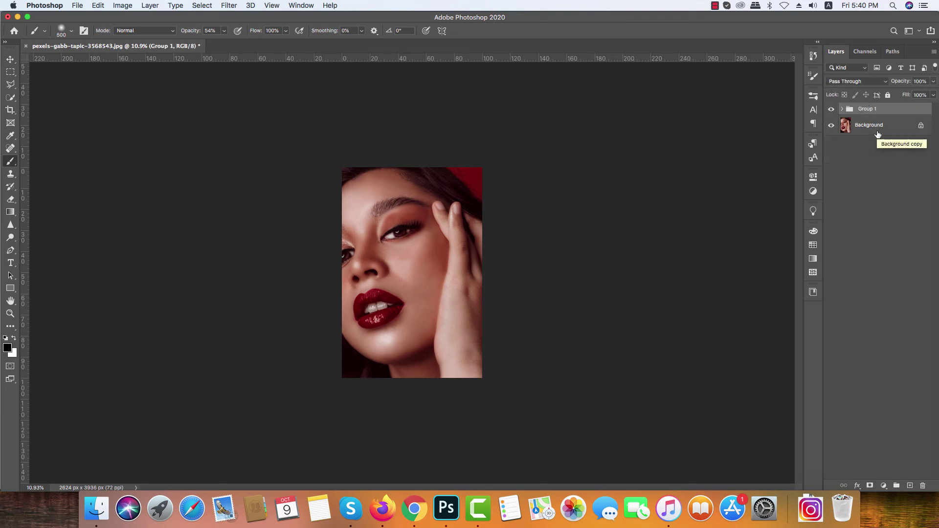
Toggle the visibility of Group 1 to compare the retouched skin with the original portrait
{"action": "left_click", "coordinate": [832, 109]}
{"action": "scroll", "coordinate": [437, 186], "scroll_direction": "up", "scroll_amount": 5}
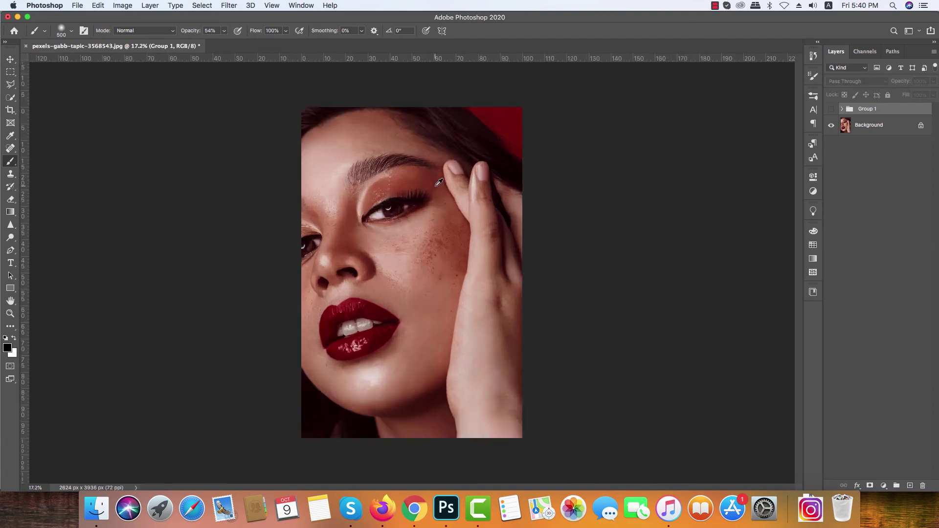
{"action": "scroll", "coordinate": [436, 185], "scroll_direction": "down", "scroll_amount": 4}
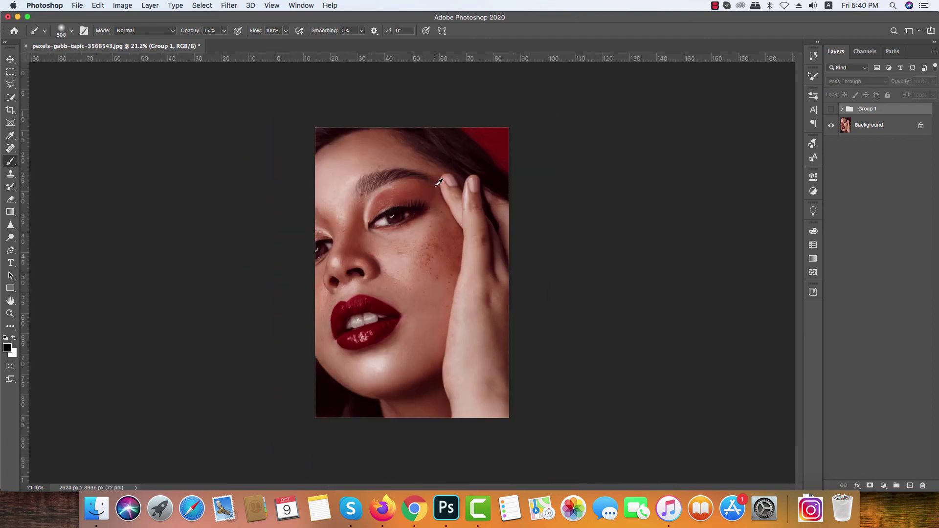
{"action": "left_click", "coordinate": [832, 109]}
{"action": "left_click", "coordinate": [831, 109]}
{"action": "left_click", "coordinate": [831, 109]}
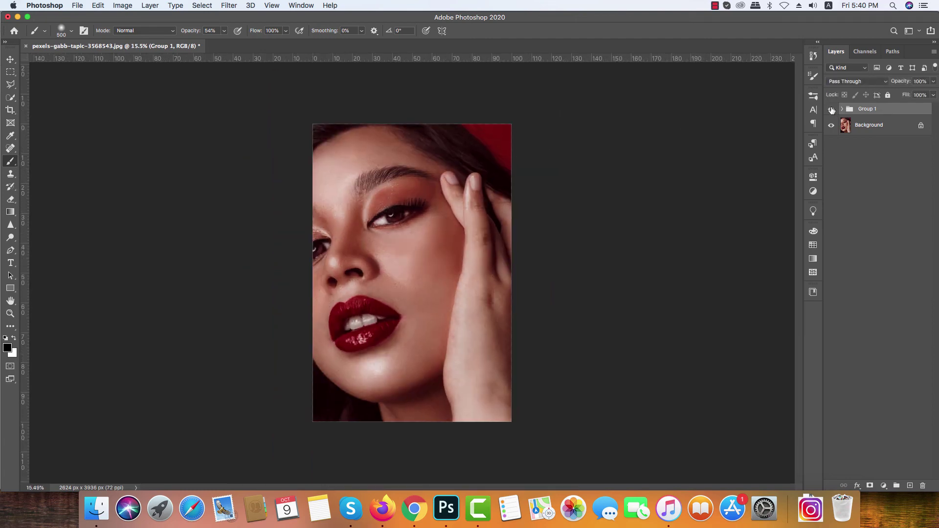
{"action": "left_click", "coordinate": [831, 109]}
{"action": "left_click", "coordinate": [832, 109]}
Touch up the Background copy 2 mask inside Group 1 in white around the inner eye area with a 150 px brush
{"action": "left_click", "coordinate": [842, 109]}
{"action": "left_click", "coordinate": [870, 125]}
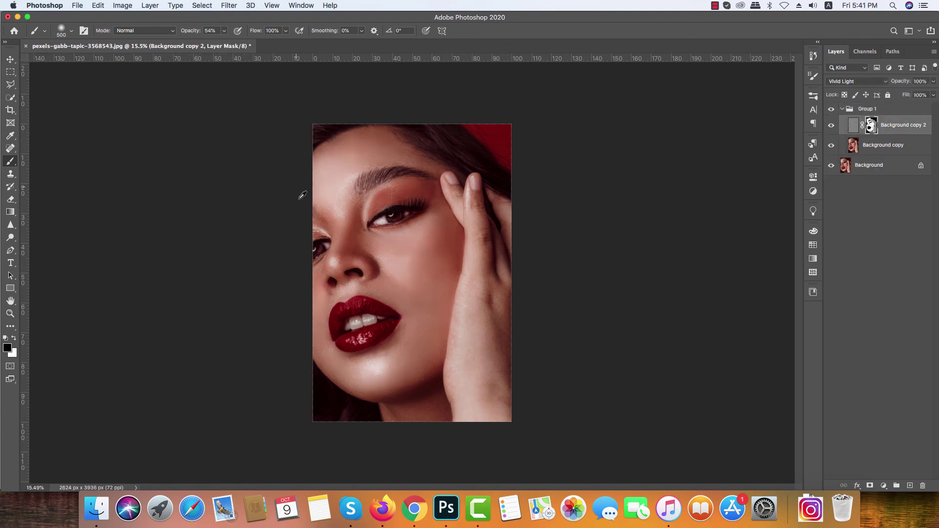
{"action": "scroll", "coordinate": [302, 195], "scroll_direction": "up", "scroll_amount": 6}
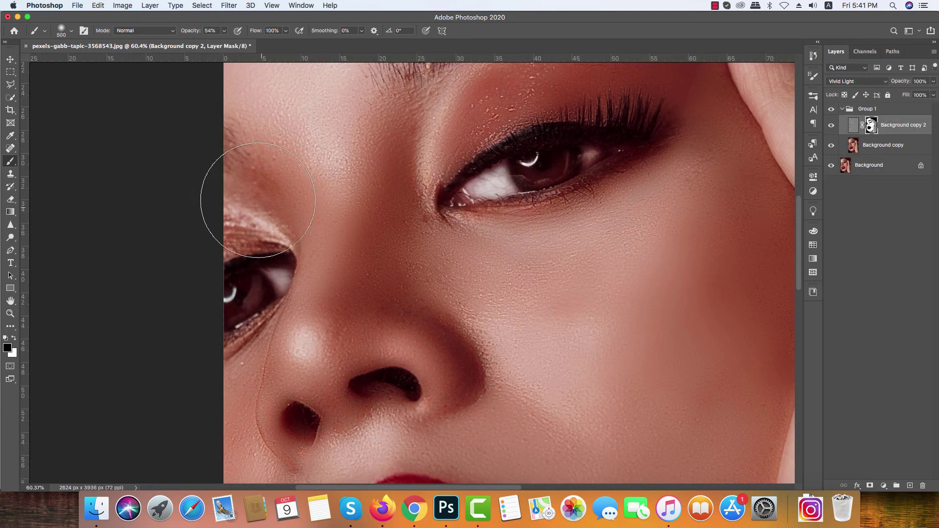
{"action": "key", "text": "bracketleft"}
{"action": "key", "text": "bracketleft"}
{"action": "key", "text": "bracketleft"}
{"action": "key", "text": "bracketleft"}
{"action": "key", "text": "bracketleft"}
{"action": "key", "text": "bracketleft"}
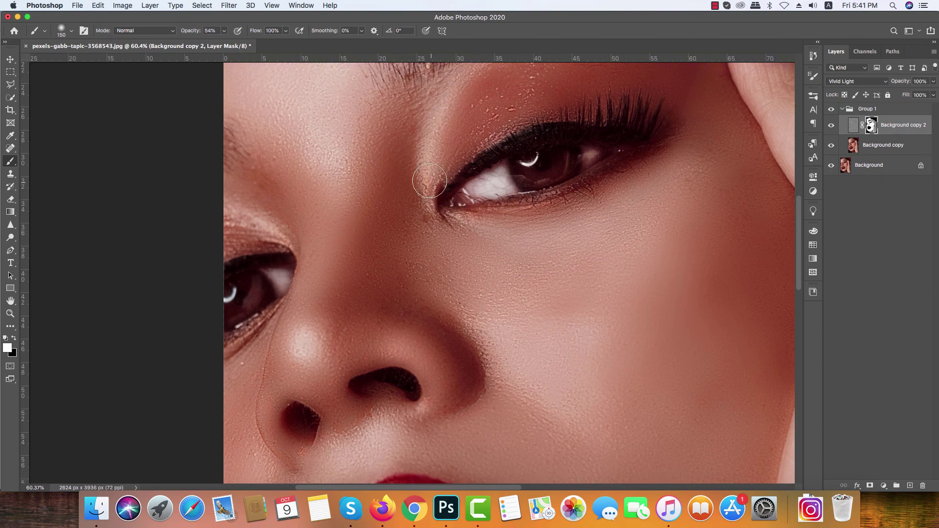
Inspect the face up close and compare the finished retouch with the original by hiding and showing the group
{"action": "scroll", "coordinate": [425, 145], "scroll_direction": "down", "scroll_amount": 3}
{"action": "scroll", "coordinate": [374, 162], "scroll_direction": "down", "scroll_amount": 5}
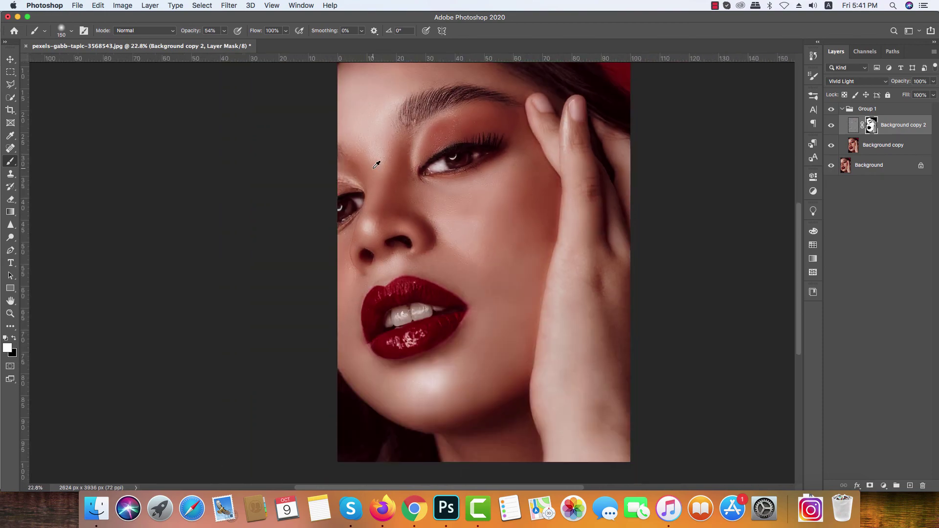
{"action": "scroll", "coordinate": [376, 165], "scroll_direction": "up", "scroll_amount": 3}
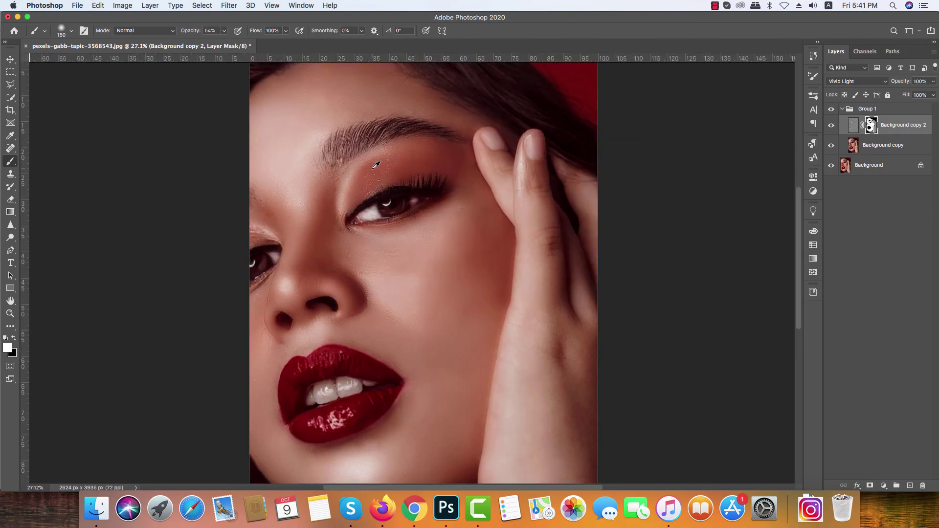
{"action": "left_click_drag", "start_coordinate": [368, 219], "coordinate": [374, 148]}
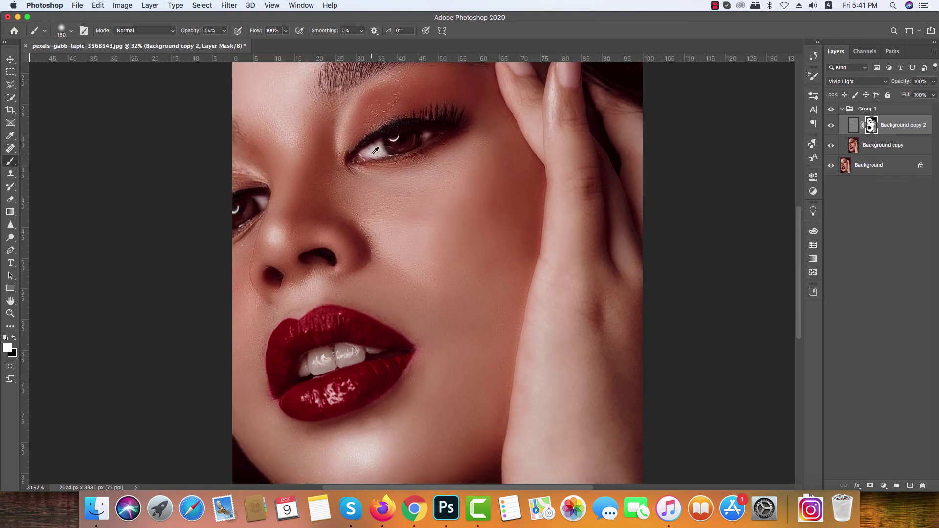
{"action": "scroll", "coordinate": [374, 148], "scroll_direction": "down", "scroll_amount": 4}
{"action": "left_click", "coordinate": [830, 109]}
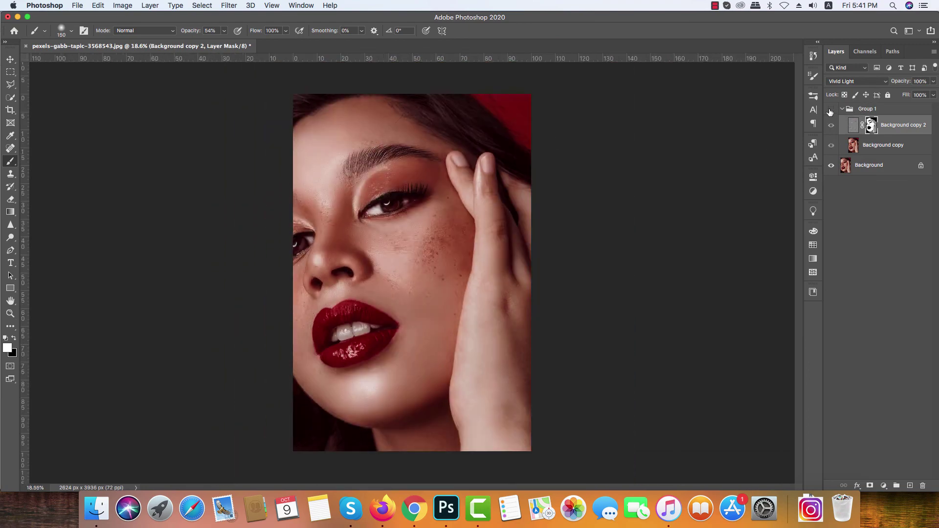
{"action": "left_click", "coordinate": [830, 110]}
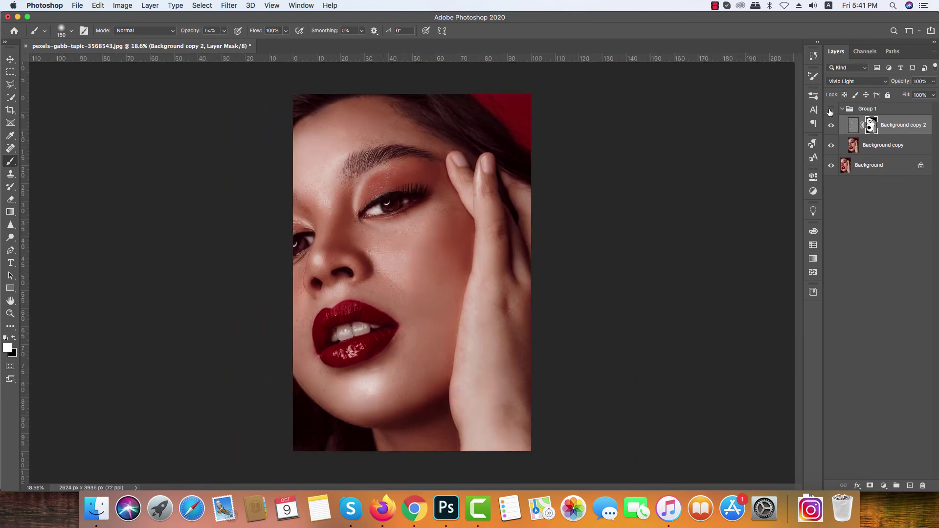
{"action": "left_click", "coordinate": [829, 111]}
{"action": "left_click", "coordinate": [830, 112]}
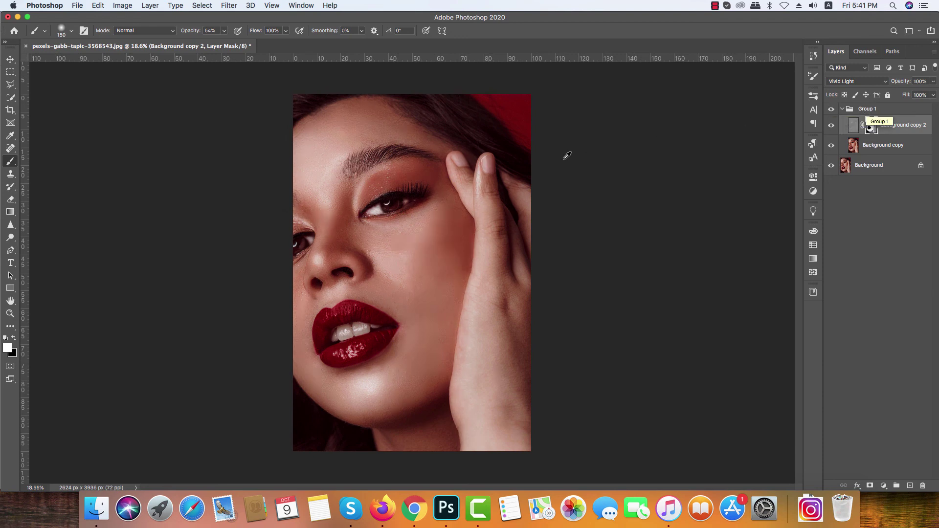
{"action": "scroll", "coordinate": [566, 153], "scroll_direction": "down", "scroll_amount": 5}
{"action": "scroll", "coordinate": [414, 266], "scroll_direction": "up", "scroll_amount": 5}
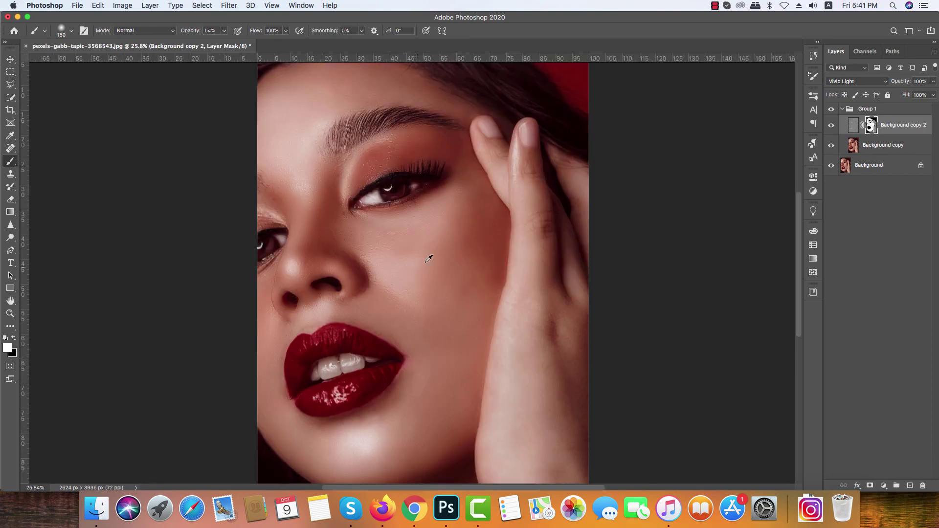